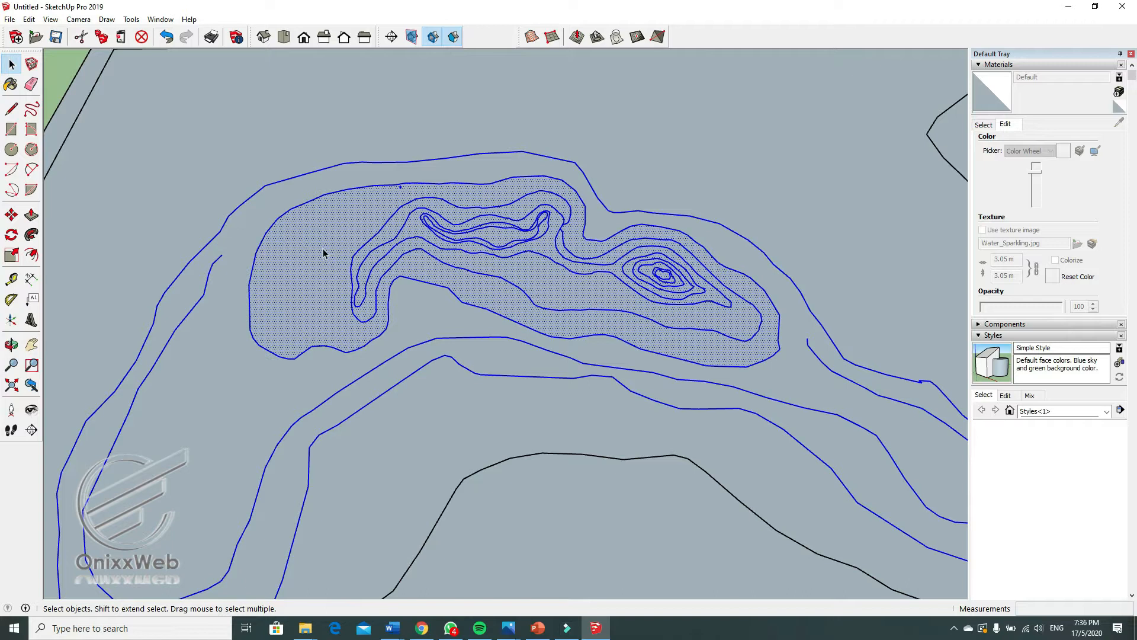
- Remove the faces between the inner contour lines from the selection, keeping only the contour edges selected
left_click(317, 254, "shift")
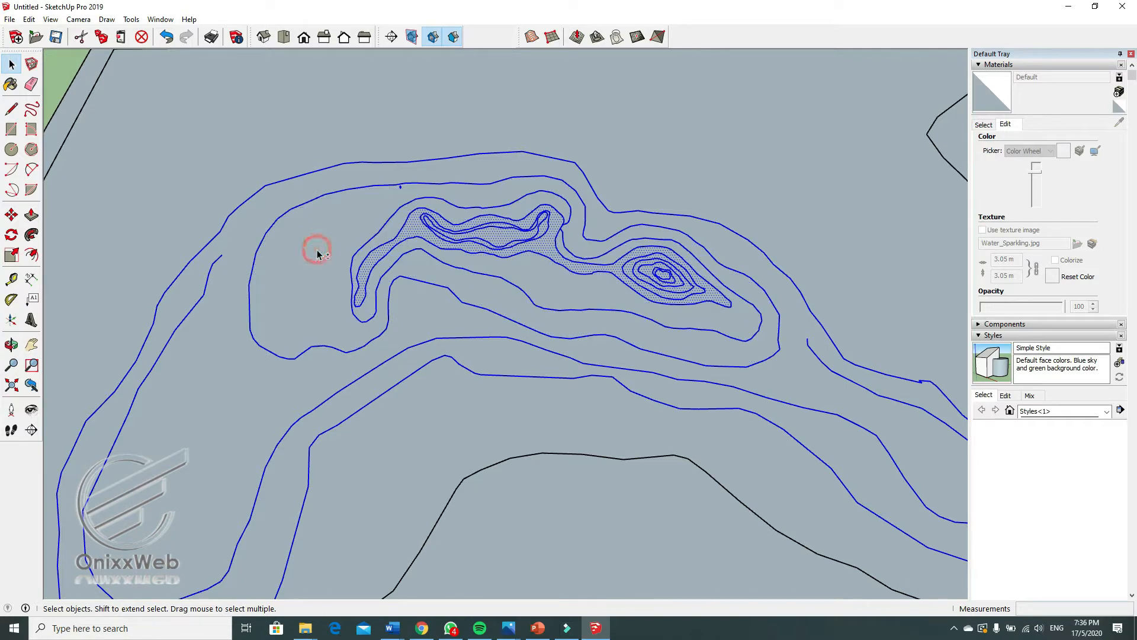
left_click(418, 233, "shift")
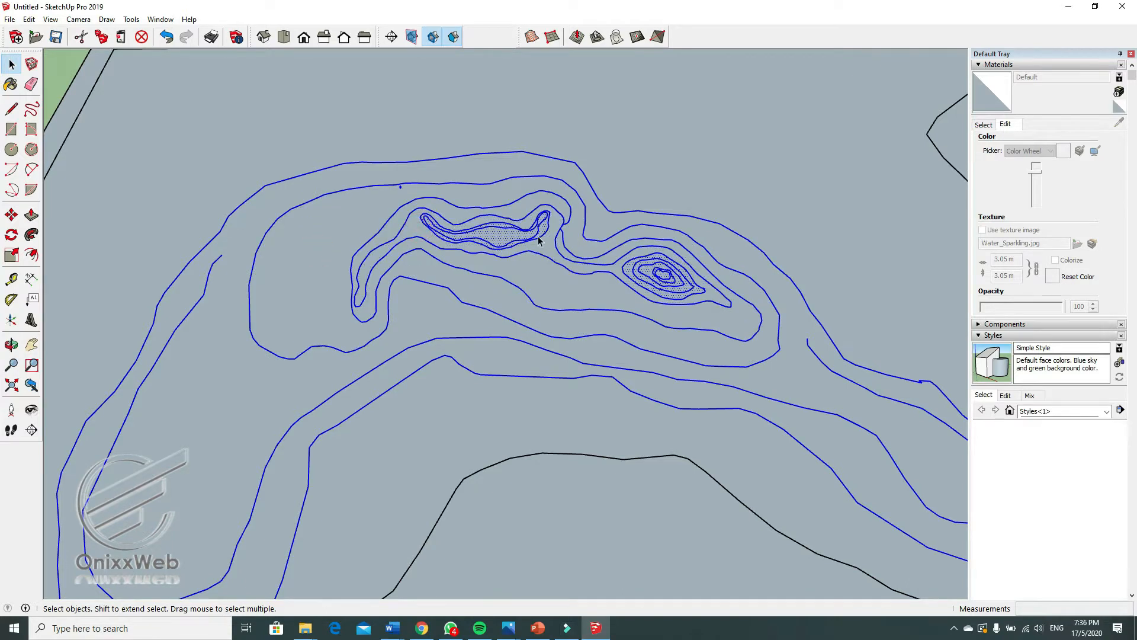
scroll(539, 235, "up", 5)
left_click(551, 219, "shift")
left_click(508, 228, "shift")
scroll(507, 228, "down", 4)
scroll(677, 293, "up", 5)
left_click(611, 280, "shift")
left_click(546, 261, "shift")
scroll(581, 261, "up", 3)
left_click(576, 262, "shift")
left_click(521, 219, "shift")
left_click(452, 220, "shift")
scroll(539, 265, "down", 3)
scroll(551, 273, "down", 6)
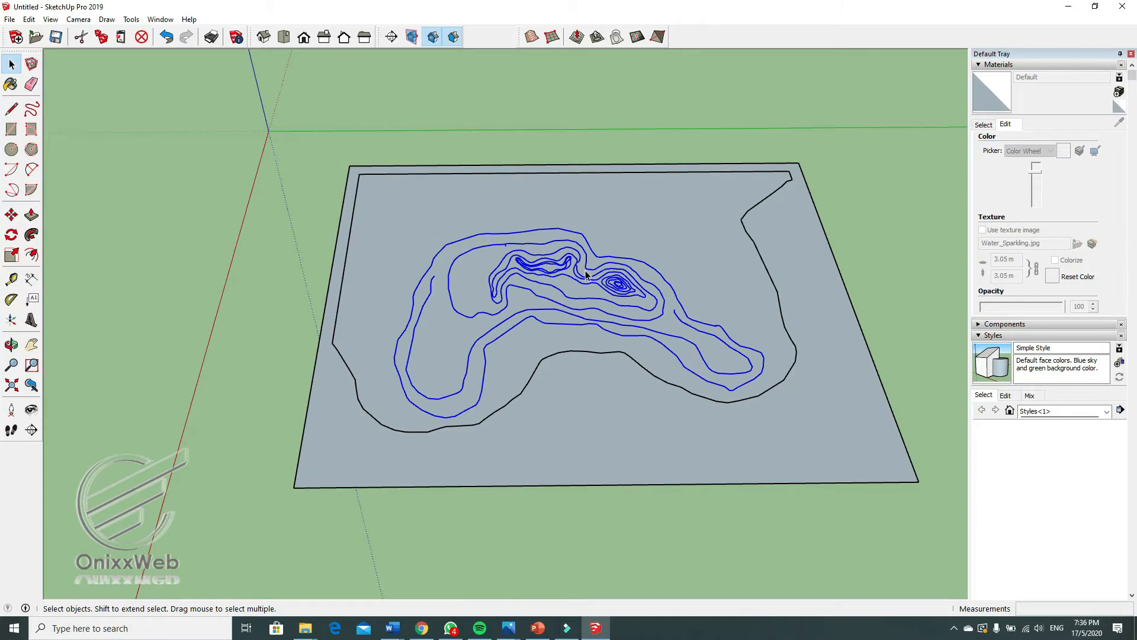
- Group the selected contour lines
scroll(586, 274, "up", 3)
right_click(579, 306)
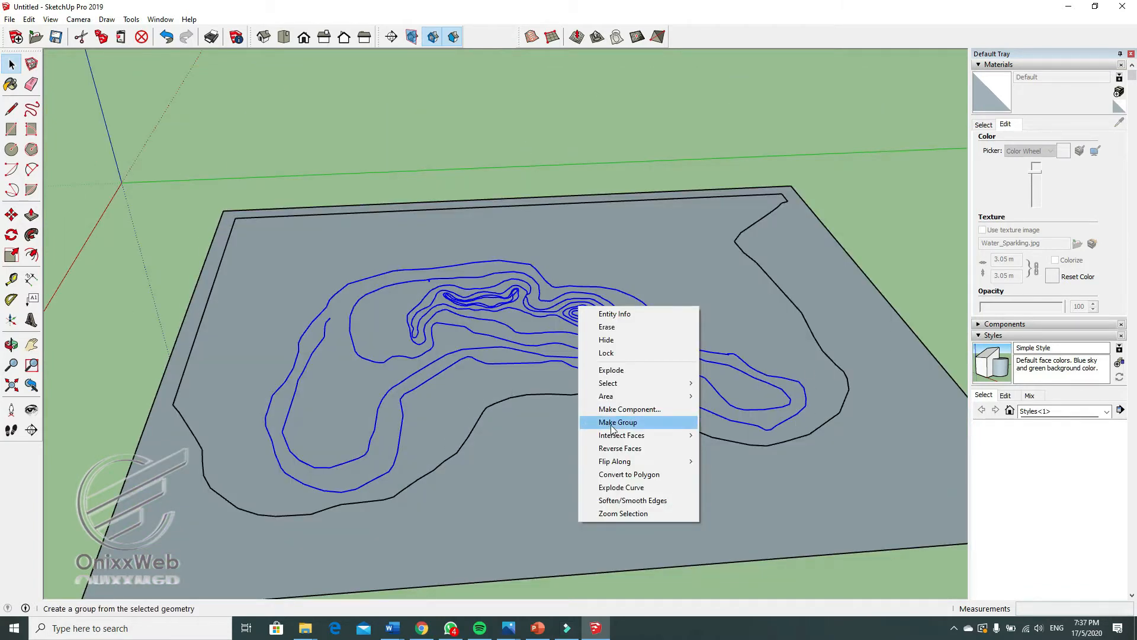
left_click(673, 426)
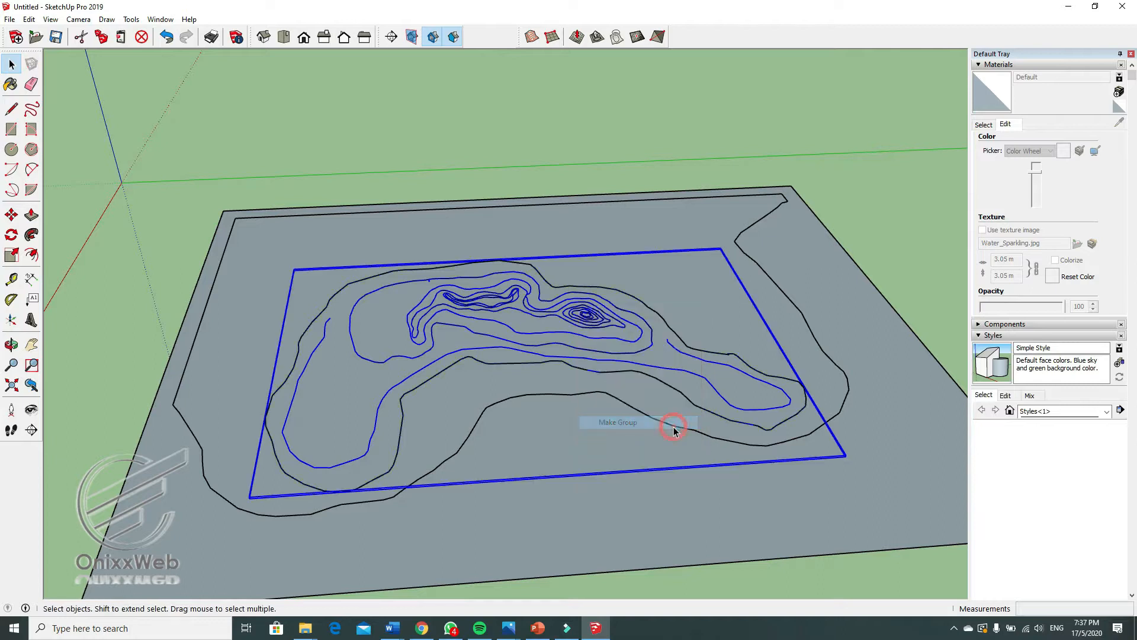
- Move the contour group straight up along the blue axis, about 100 m above the base plane
left_click(549, 368)
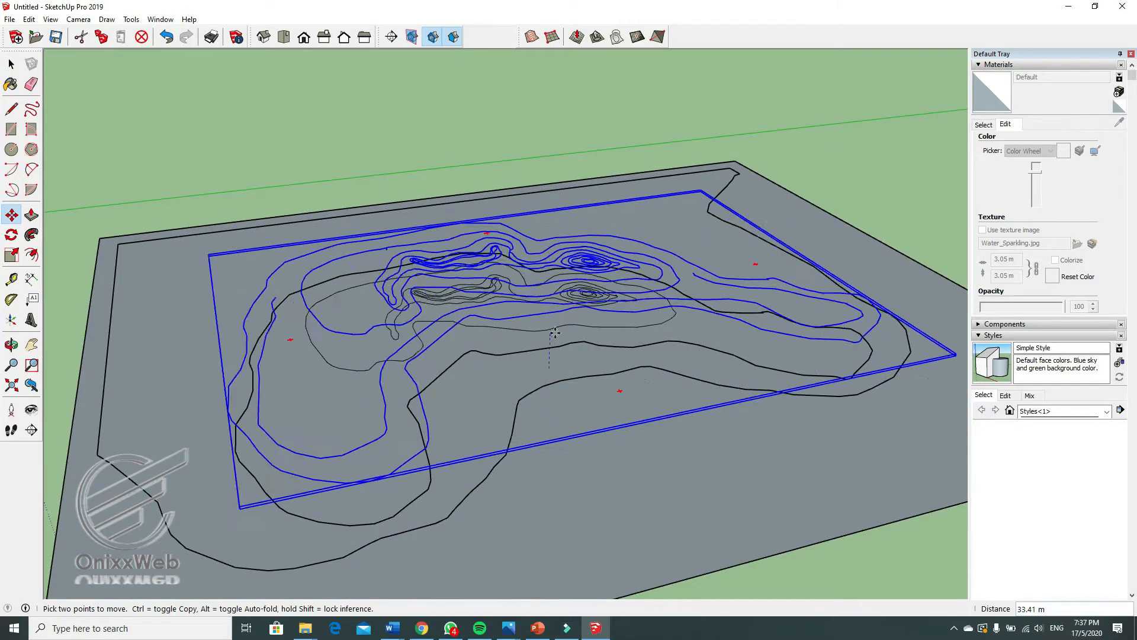
left_click(544, 258)
middle_click_drag(544, 258, 573, 325)
key("space")
- Delete the leftover inner contour edges and faces on the base plane, keeping the outermost outline
scroll(457, 310, "up", 3)
left_click_drag(257, 261, 726, 315)
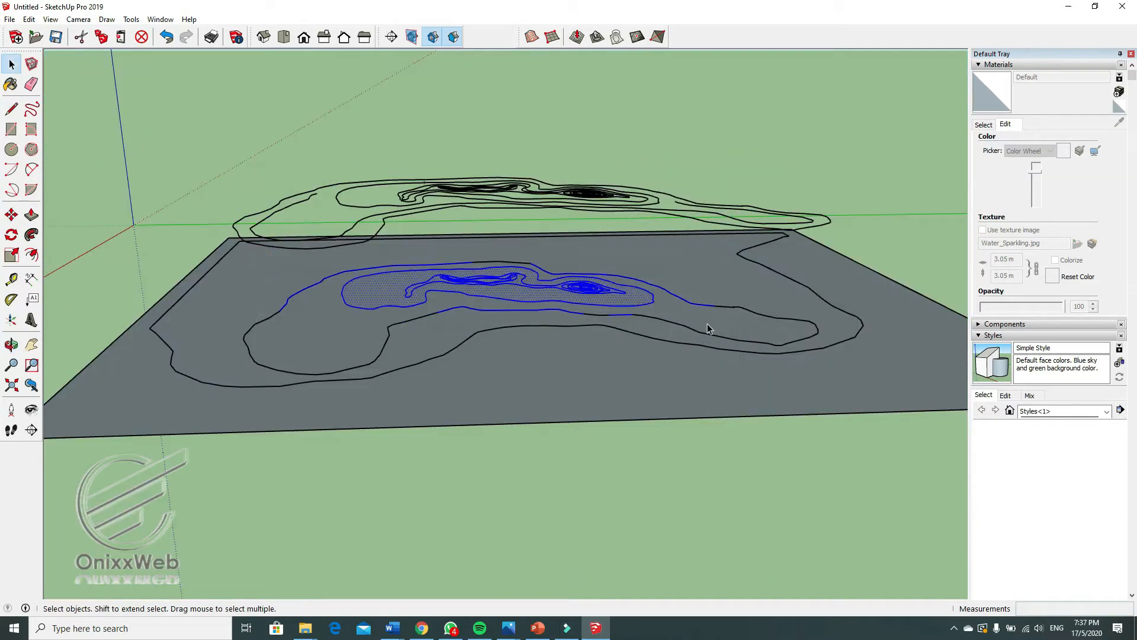
key("Delete")
key("e")
mouse_move(814, 341)
left_mouse_down()
mouse_move(802, 333)
mouse_move(809, 305)
left_mouse_up()
key("space")
scroll(805, 355, "up", 3)
key("e")
scroll(816, 303, "down", 3)
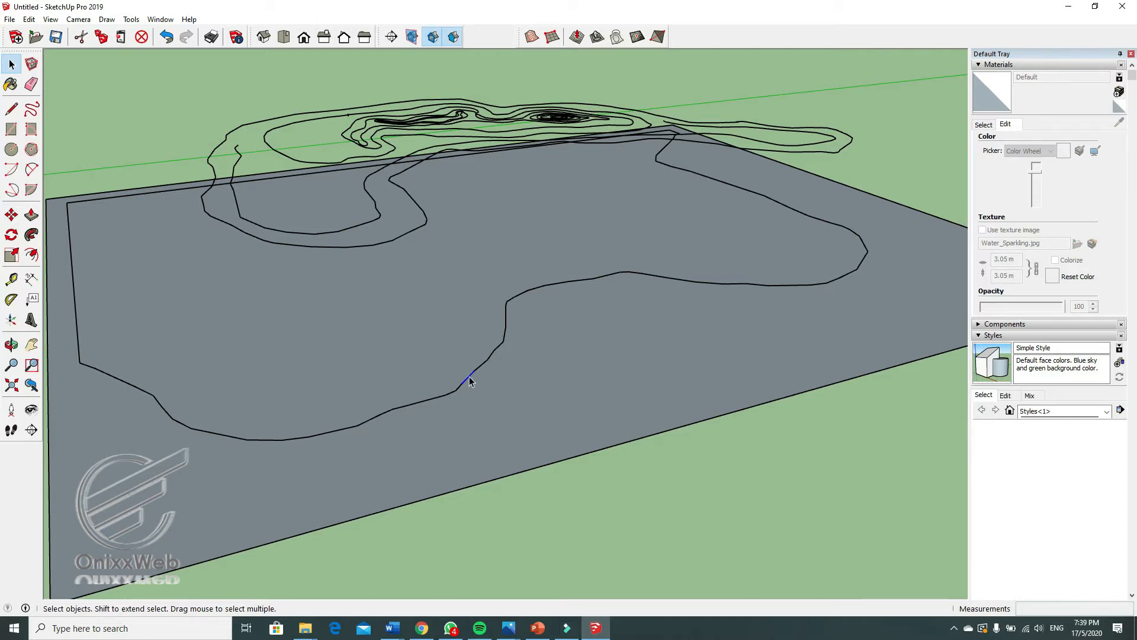
- Group the area inside the outermost contour line on the base plane together with its boundary
double_click(470, 378)
scroll(468, 382, "down", 2)
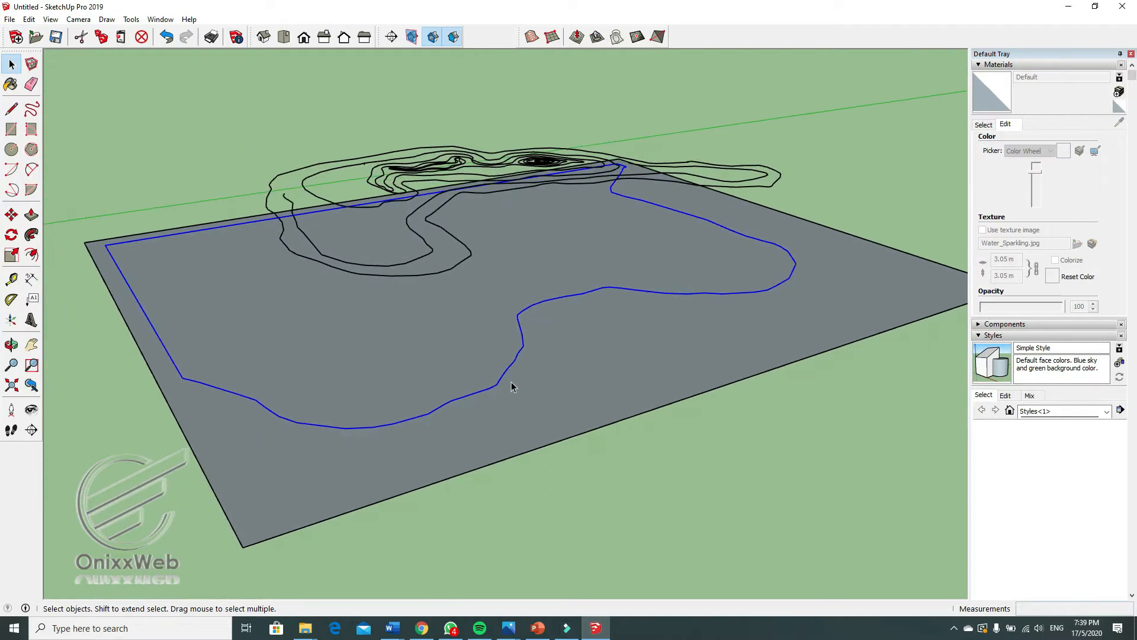
right_click(407, 366)
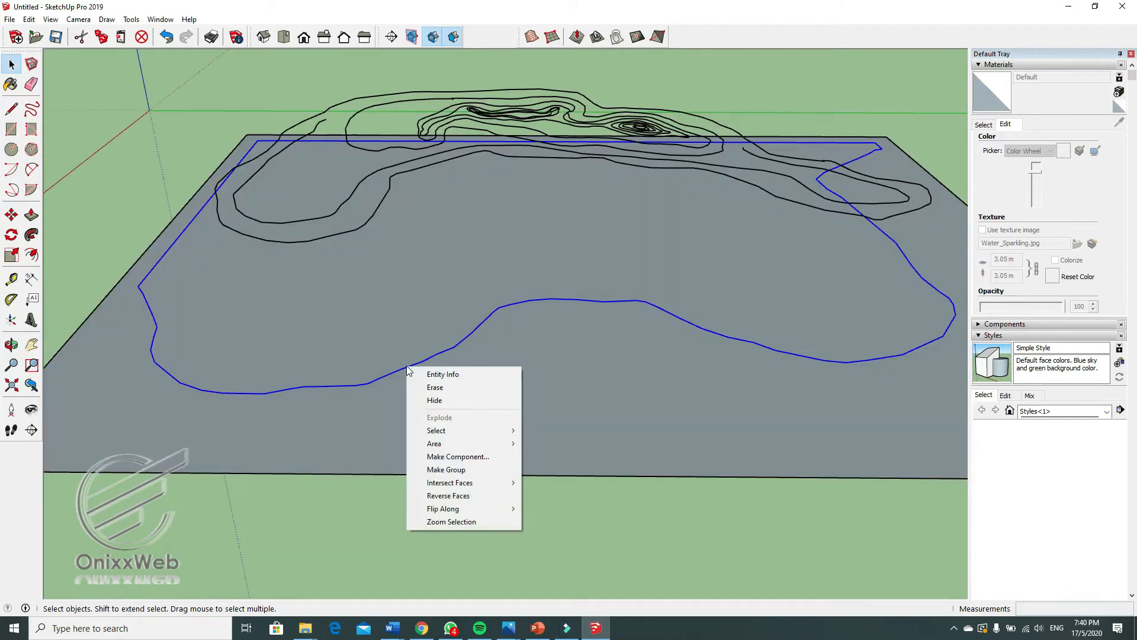
left_click(461, 470)
mouse_move(503, 394)
middle_mouse_down()
mouse_move(665, 356)
mouse_move(524, 390)
middle_mouse_up()
scroll(449, 386, "down", 2)
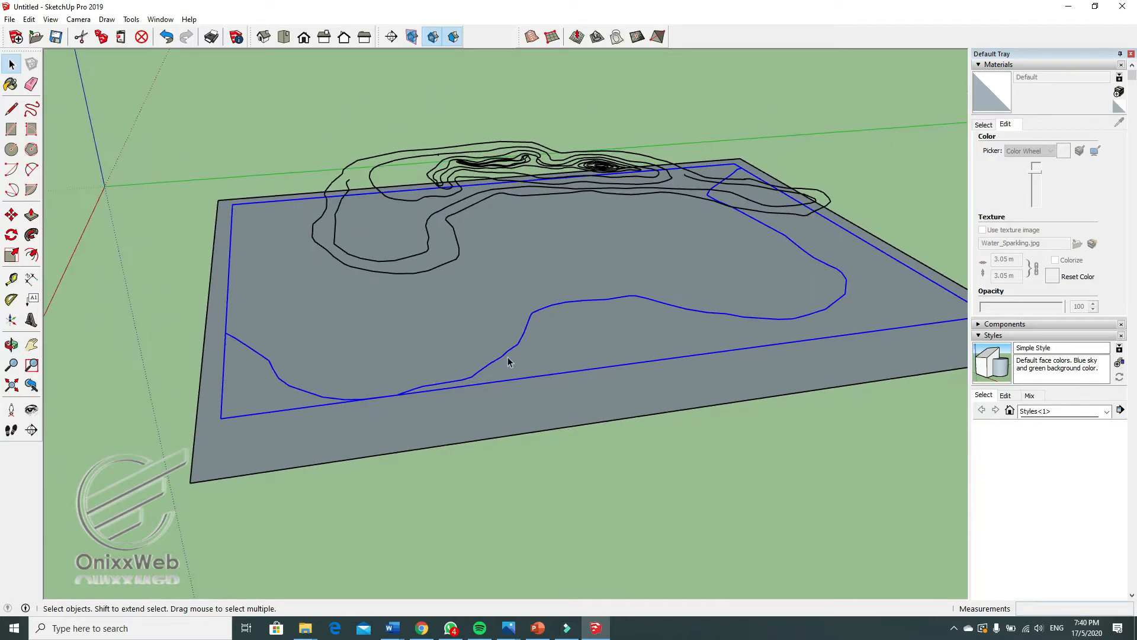
- Move the raised contour group 100 m straight down, back onto the base plane
left_click(421, 274)
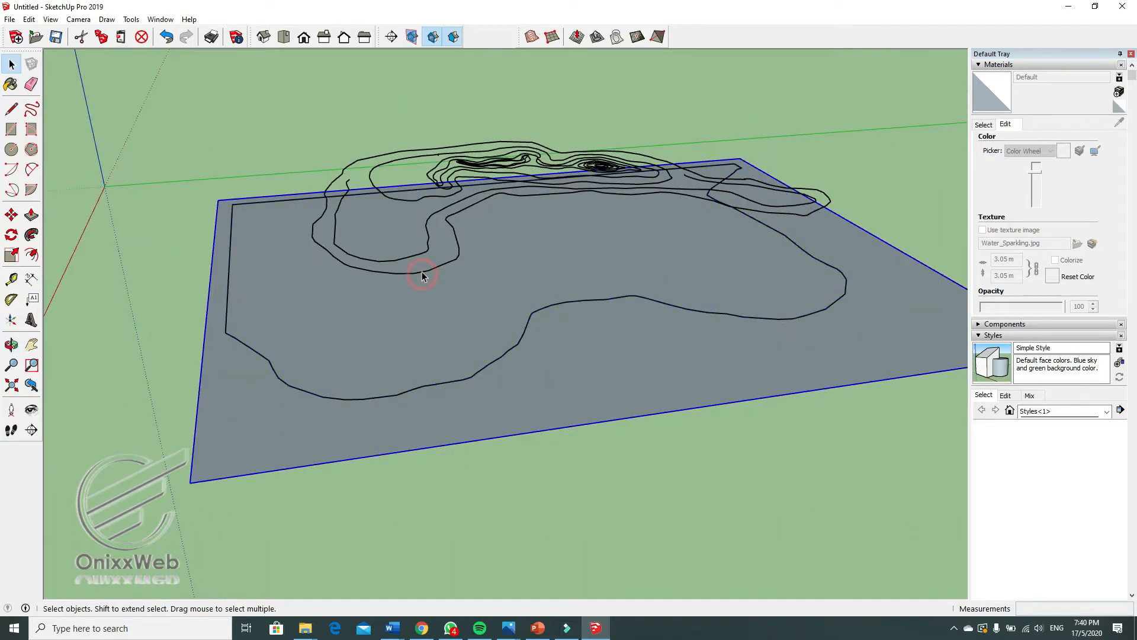
left_click(521, 233)
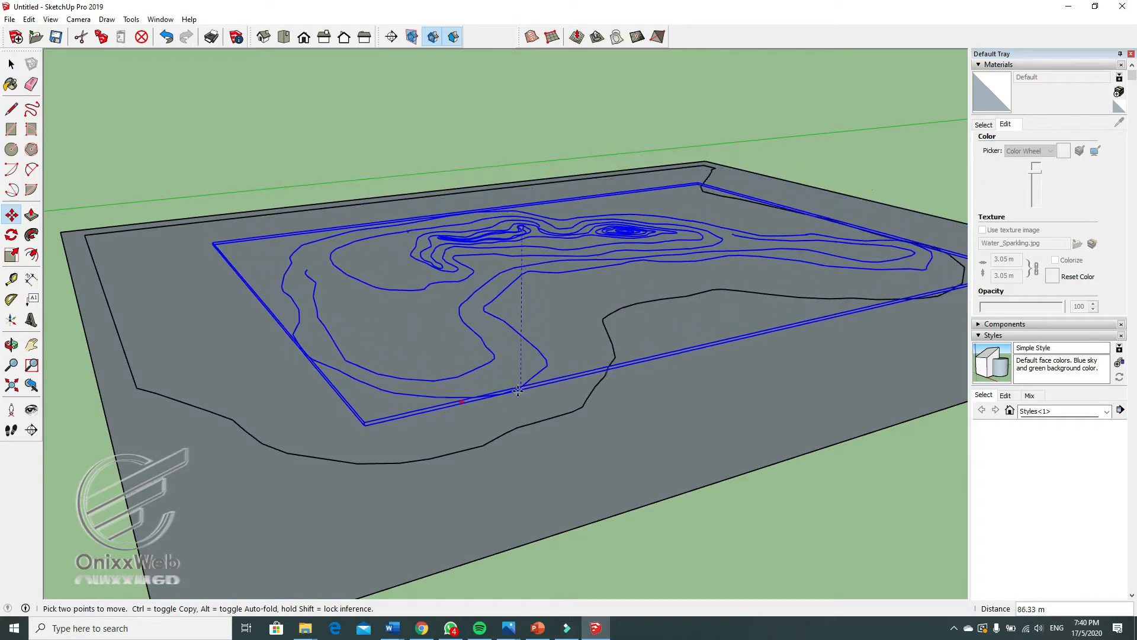
left_click(519, 410)
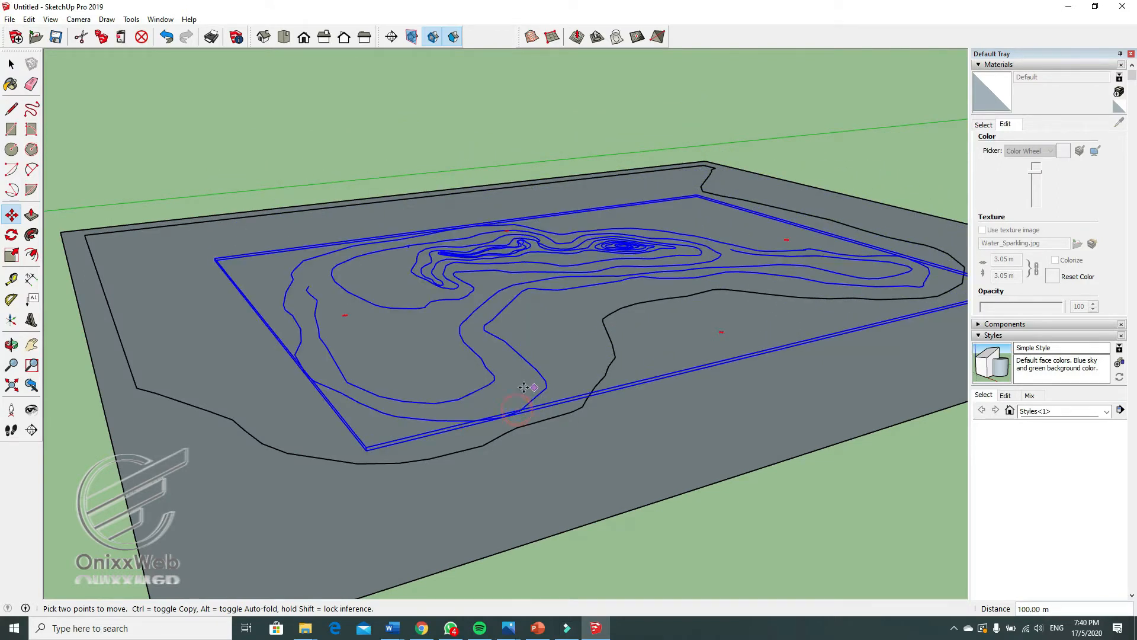
key("space")
middle_click_drag(533, 386, 436, 395)
scroll(436, 394, "up", 1)
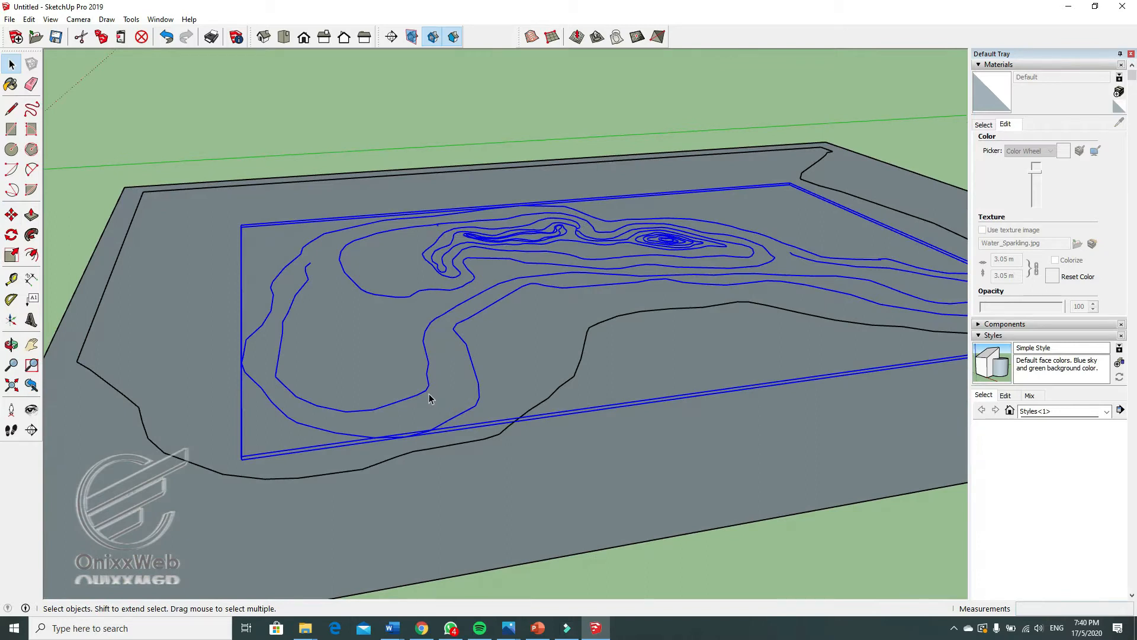
scroll(489, 304, "down", 1)
- Open the inner contour group for editing
left_click(488, 303)
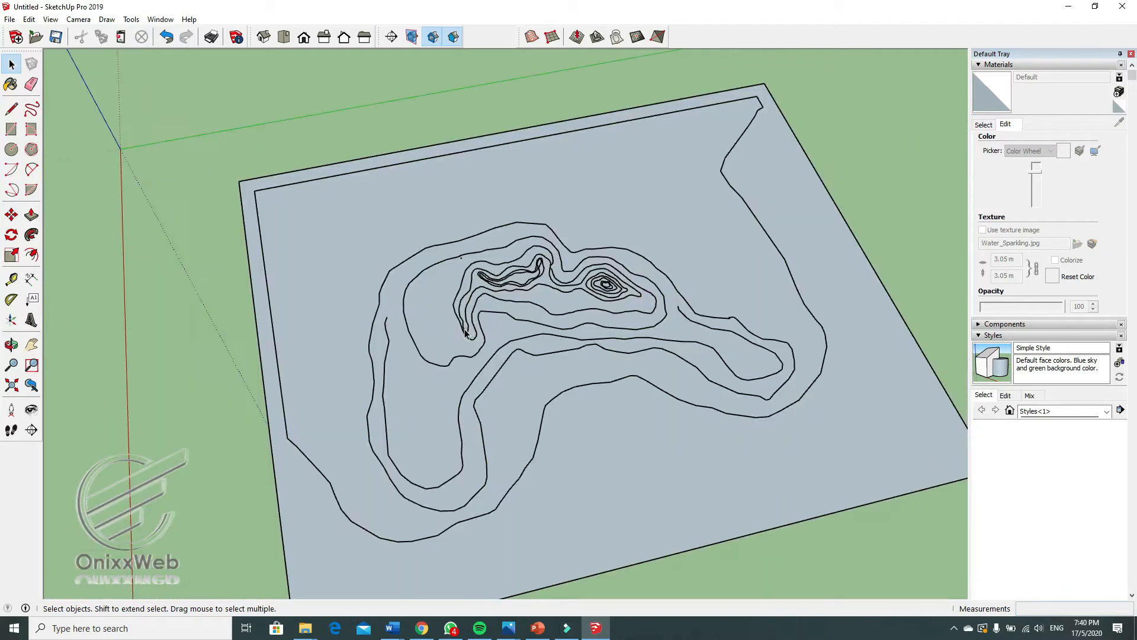
double_click(465, 329)
middle_click_drag(465, 329, 441, 267)
scroll(441, 266, "up", 3)
middle_click_drag(511, 442, 416, 396)
mouse_move(544, 389)
middle_mouse_down()
mouse_move(567, 382)
mouse_move(546, 392)
middle_mouse_up()
scroll(567, 380, "up", 2)
- Raise the outermost contour line inside the group 5 m along the blue axis
left_click(566, 379)
scroll(511, 372, "down", 2)
key("m")
left_click(546, 393)
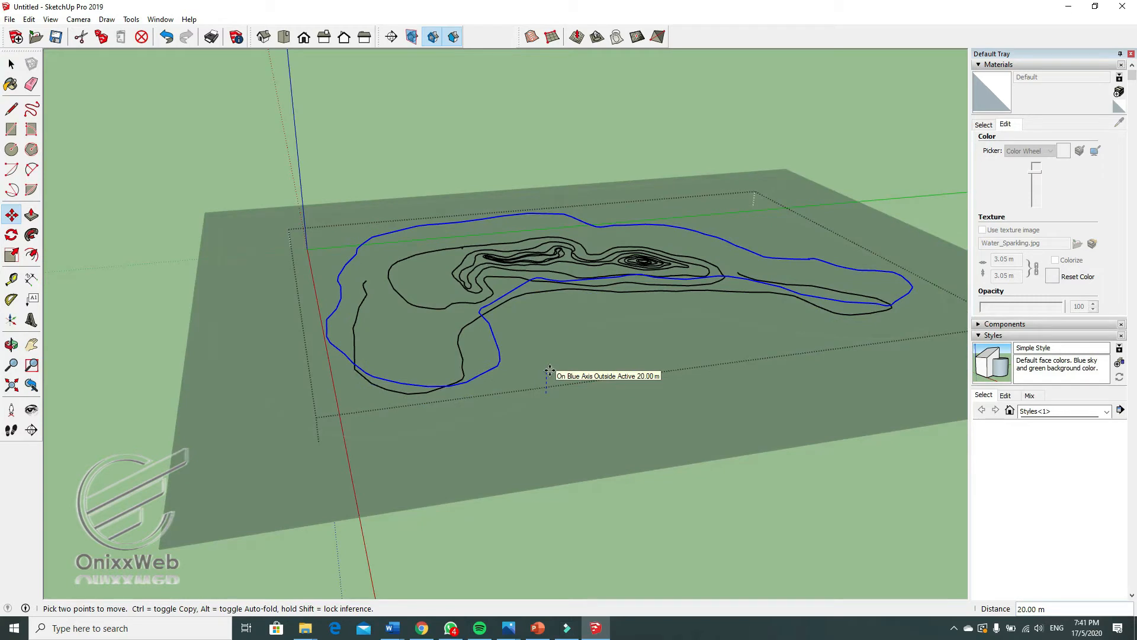
key("Return")
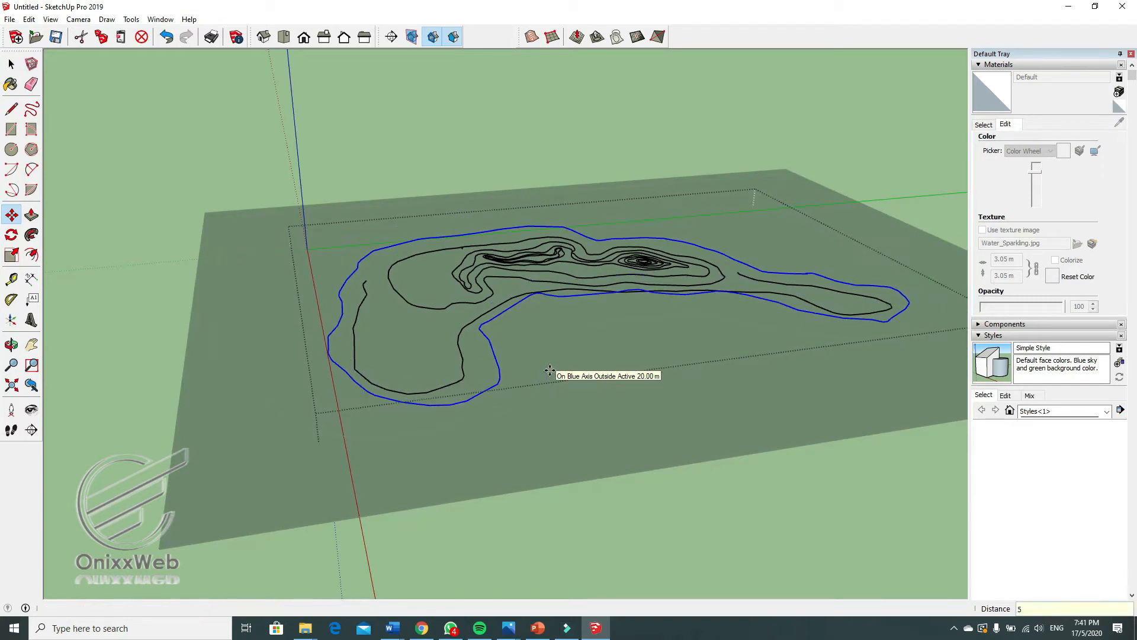
scroll(447, 398, "up", 2)
key("space")
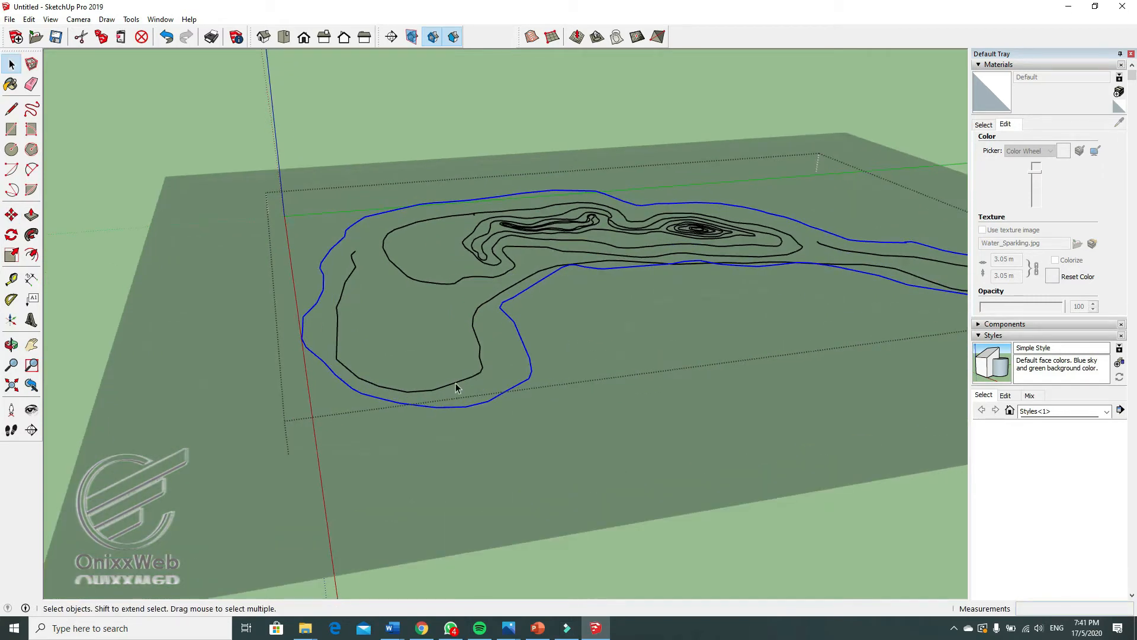
- Raise the second contour line 10 m along the blue axis
middle_click_drag(456, 385, 657, 462)
key("m")
left_click(611, 400)
type("10")
key("Return")
key("space")
- Raise the next inner contour line along the blue axis, above the second contour
left_click(514, 299)
scroll(513, 299, "up", 3)
key("m")
left_click(526, 388)
key("space")
- Draw a line to bridge the gap in the next inner contour
left_click(496, 302)
middle_click_drag(349, 395, 373, 462)
scroll(478, 170, "up", 5)
key("l")
left_click(535, 246)
left_click(486, 181)
key("space")
scroll(550, 205, "down", 5)
- Select the whole connected contour and raise it 20 m along the blue axis
triple_click(613, 206)
scroll(613, 208, "down", 8)
middle_click_drag(613, 208, 598, 124)
key("m")
left_click(528, 422)
type("20")
key("Return")
middle_click_drag(526, 394, 592, 331)
key("space")
- Raise the next two contour lines of the ridge along the blue axis, each above the previous one
mouse_move(426, 219)
middle_mouse_down()
mouse_move(416, 308)
mouse_move(500, 292)
mouse_move(414, 307)
mouse_move(418, 207)
middle_mouse_up()
triple_click(419, 310)
key("m")
left_click(412, 310)
key("space")
triple_click(498, 287)
key("m")
left_click(497, 298)
key("space")
- Raise another inner ridge contour vertically to its elevation
key("m")
left_click(466, 333)
middle_click_drag(468, 320, 438, 196)
left_click(482, 274)
middle_click_drag(482, 275, 509, 379)
key("Return")
key("space")
- Draw a line at the open end of the contour surrounding the small round hill
middle_click_drag(522, 320, 405, 254)
scroll(632, 198, "up", 2)
middle_click_drag(655, 215, 616, 254)
key("l")
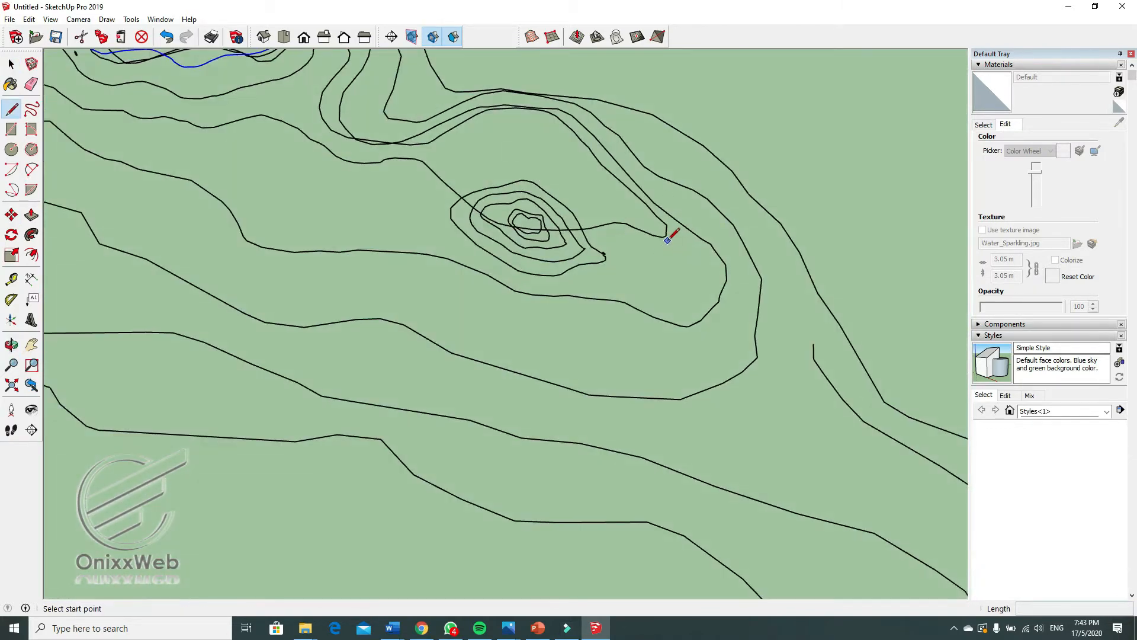
left_click(666, 236)
middle_click_drag(653, 292, 411, 292)
scroll(660, 323, "up", 3)
- Raise the outermost contour of the small round hill along the blue axis
key("space")
left_click(620, 330)
scroll(634, 354, "down", 1)
key("m")
left_click(645, 357)
type("3")
key("Return")
key("space")
- Raise the round hill's next contour line 40 m along the blue axis
left_click(611, 325)
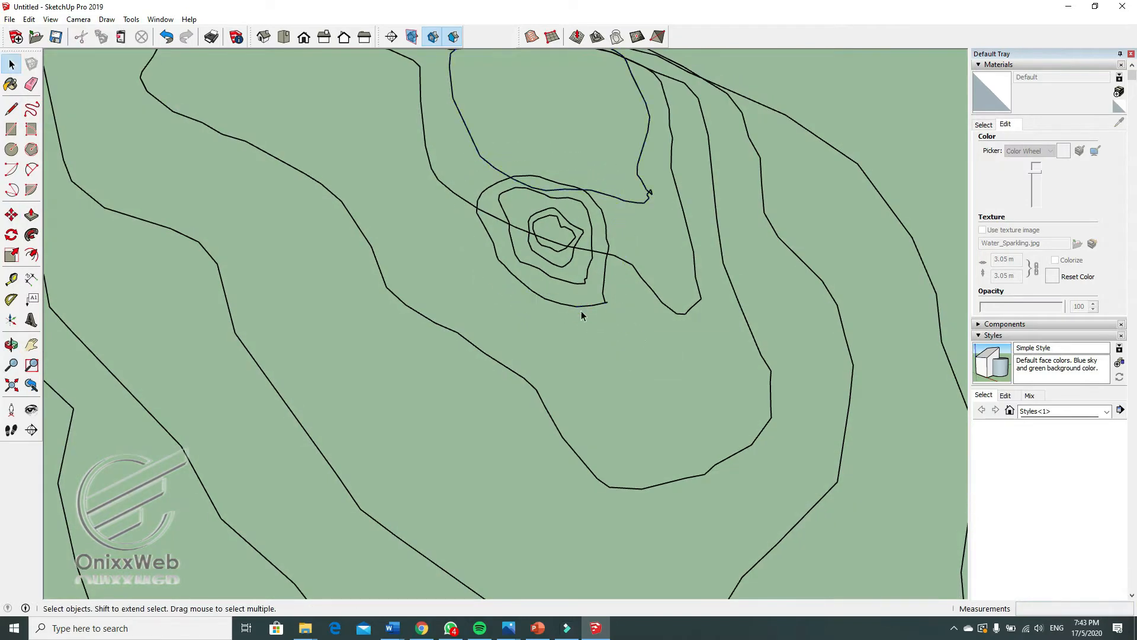
left_click(600, 305)
key("m")
left_click(615, 342)
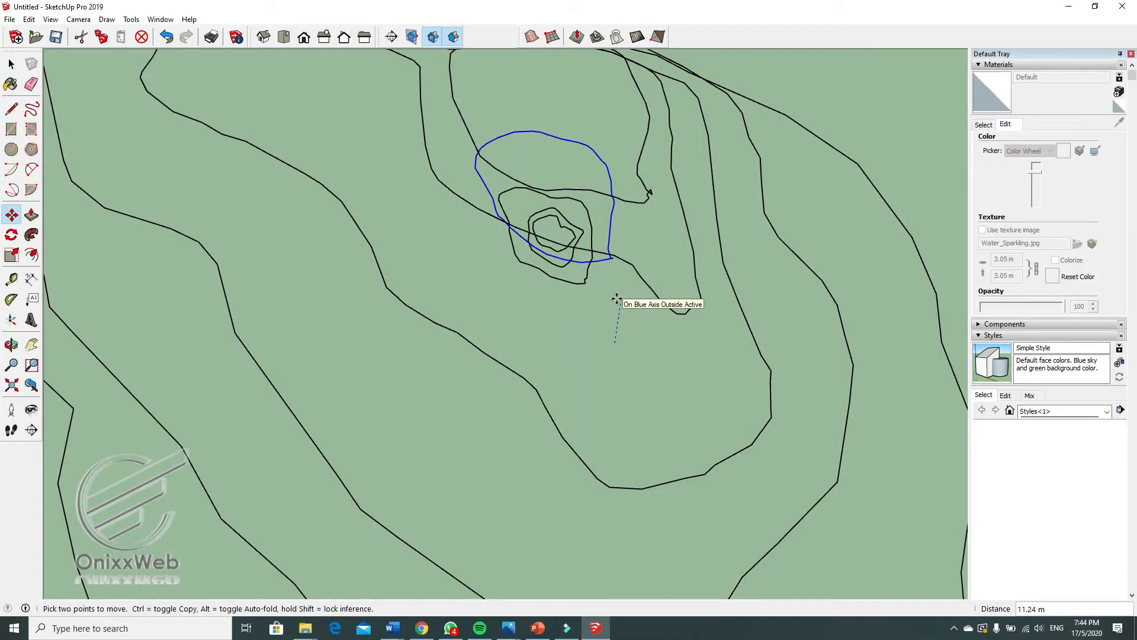
type("40")
key("Return")
key("space")
- Raise the following inner contour of the round hill 50 m along the blue axis
left_click(586, 282)
key("m")
left_click(596, 301)
type("50")
key("Return")
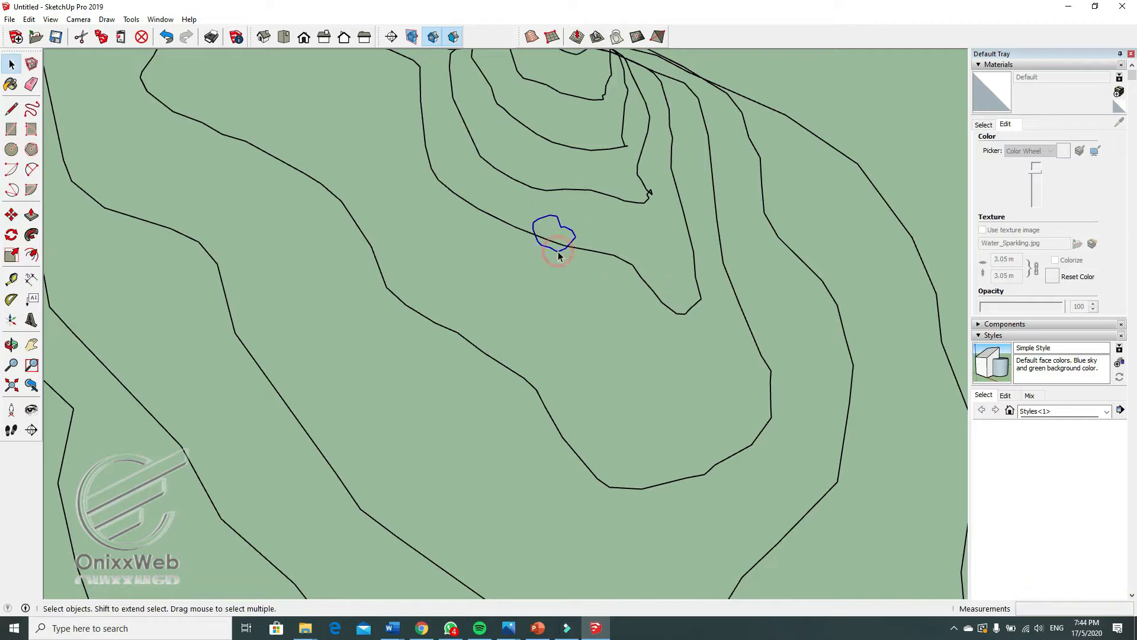
- Raise the innermost contour of the round hill vertically to form its peak
key("m")
left_click(584, 310)
key("Return")
key("space")
scroll(566, 341, "down", 5)
middle_click_drag(564, 347, 531, 386)
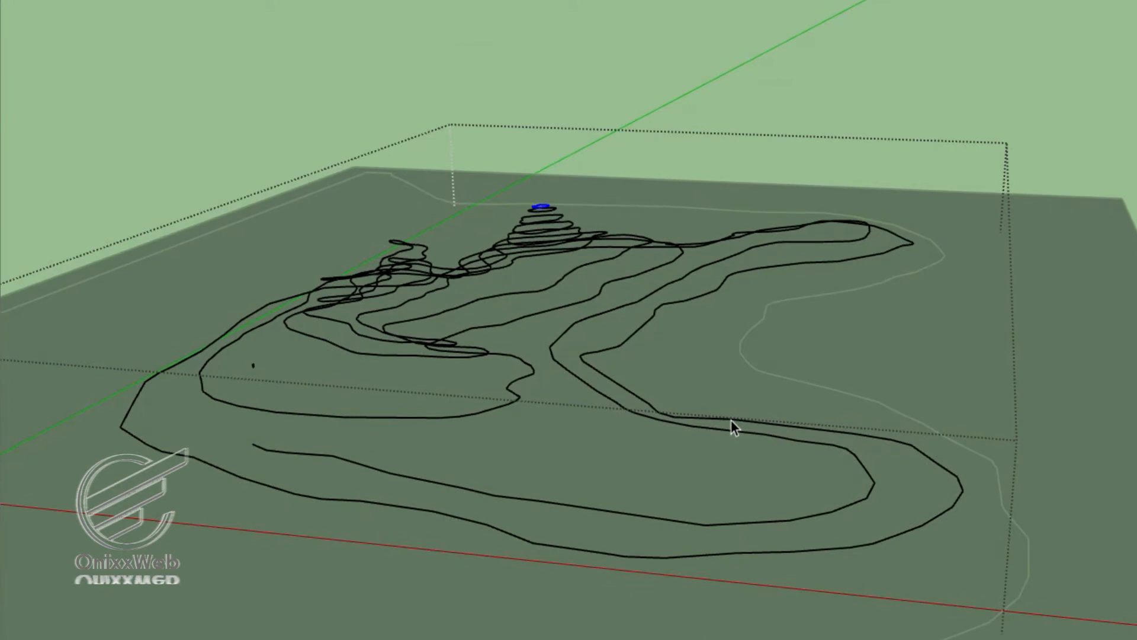
- Close the contour group and delete the flat base plane beneath the contours
mouse_move(715, 431)
middle_mouse_down()
mouse_move(818, 366)
mouse_move(526, 403)
mouse_move(621, 315)
mouse_move(467, 375)
mouse_move(446, 336)
mouse_move(461, 318)
middle_mouse_up()
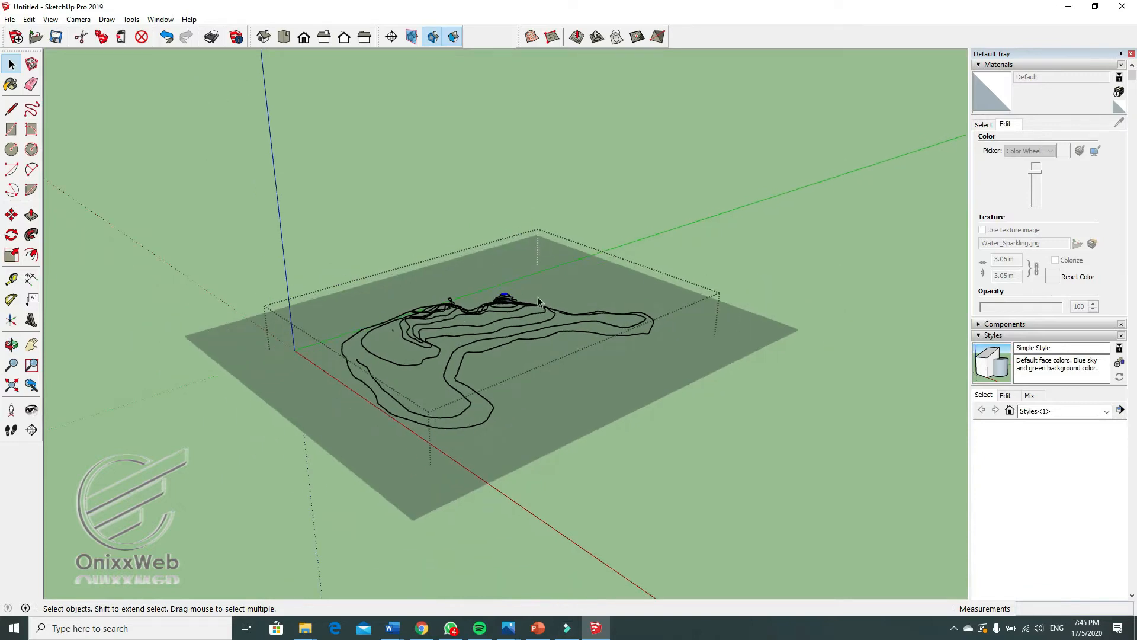
left_click(834, 243)
left_click(774, 314)
middle_click_drag(775, 314, 413, 431)
key("Delete")
- Explode the contour groups into loose contour lines
right_click(386, 280)
left_click(425, 352)
left_click(437, 472)
middle_click_drag(411, 393, 432, 455)
scroll(486, 227, "up", 1)
scroll(460, 318, "down", 2)
middle_click_drag(462, 318, 436, 284)
- Select all the contour lines and generate a terrain surface with the Sandbox From Contours tool
left_click_drag(311, 230, 617, 456)
middle_click_drag(510, 396, 728, 242)
scroll(490, 346, "up", 4)
middle_click_drag(711, 130, 583, 102)
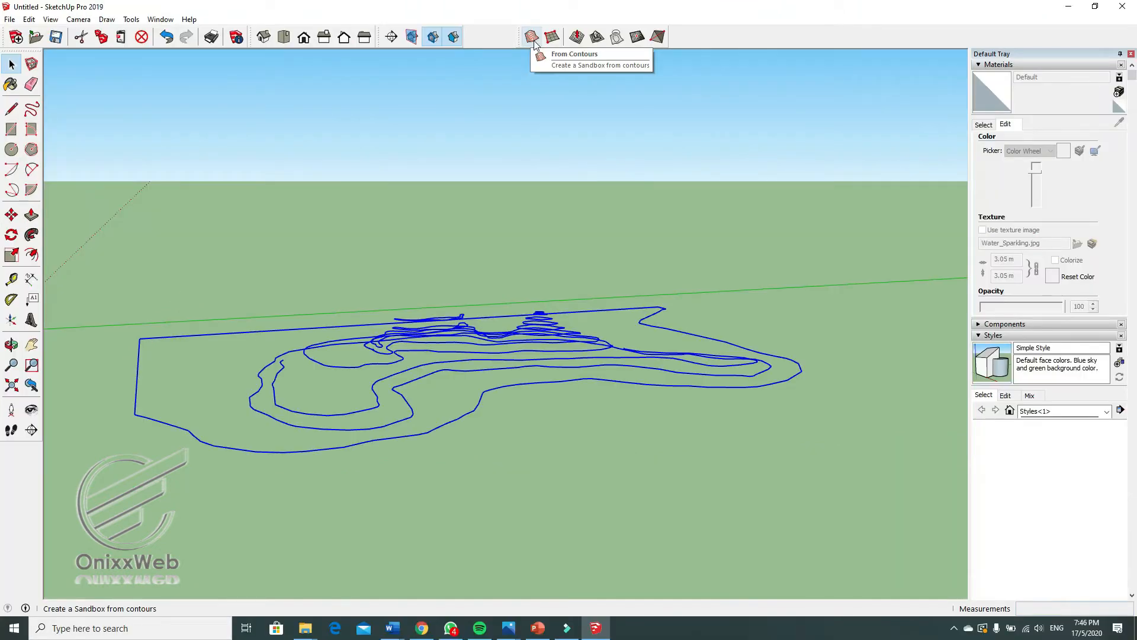
left_click(534, 41)
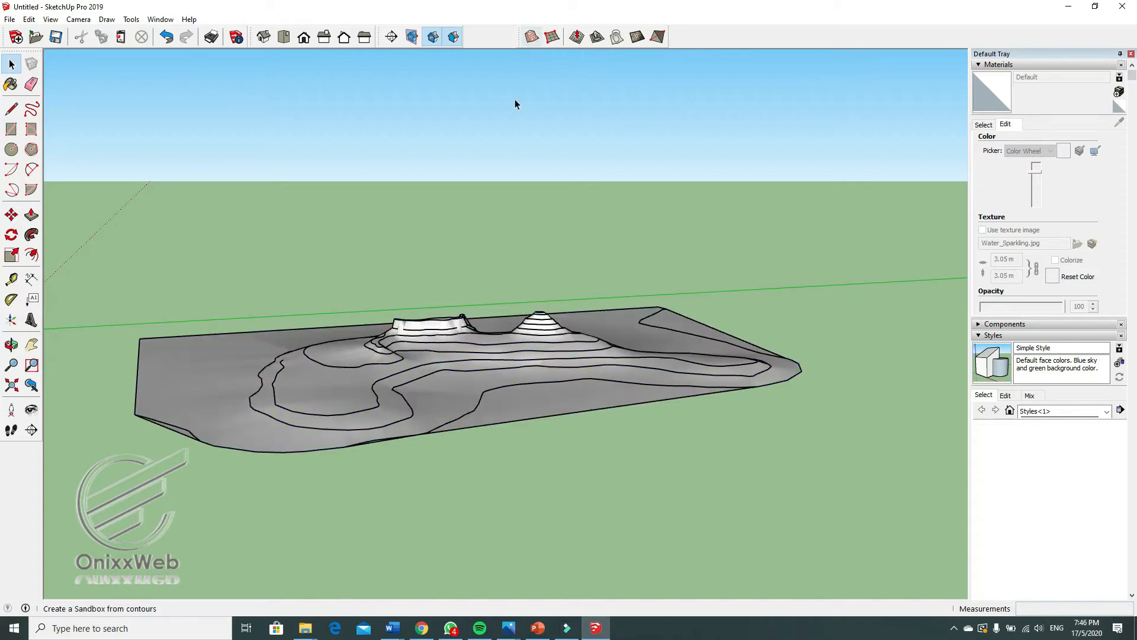
- Examine the generated terrain surface and its hills from several angles and distances
middle_click_drag(524, 265, 588, 471)
scroll(431, 475, "up", 3)
middle_click_drag(431, 475, 172, 406)
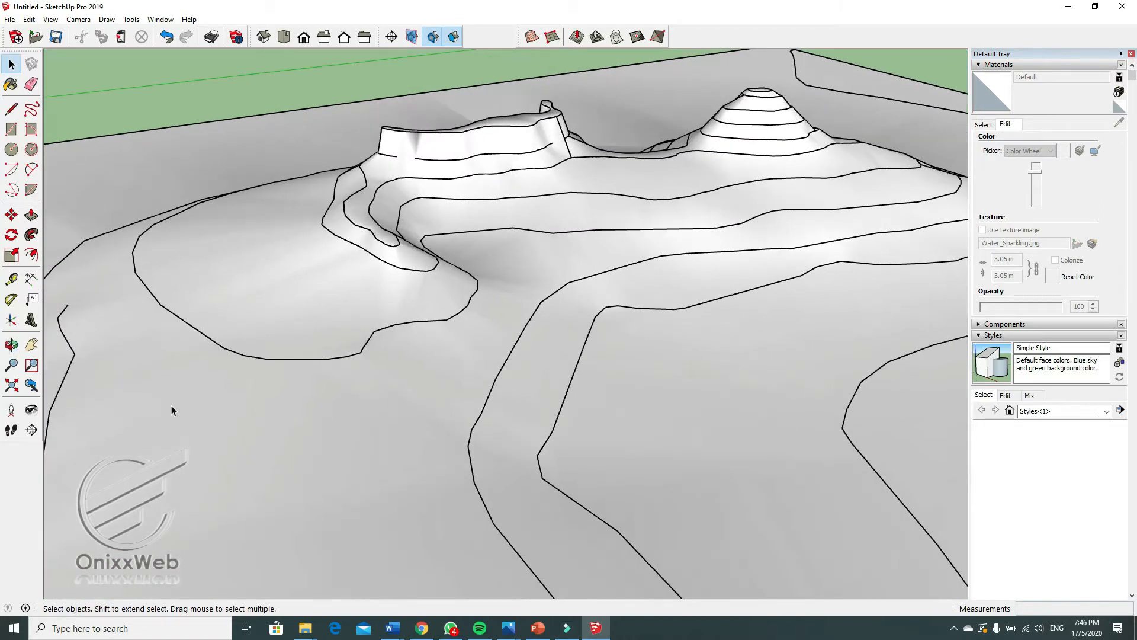
scroll(186, 382, "down", 5)
scroll(792, 363, "up", 2)
left_click(792, 363)
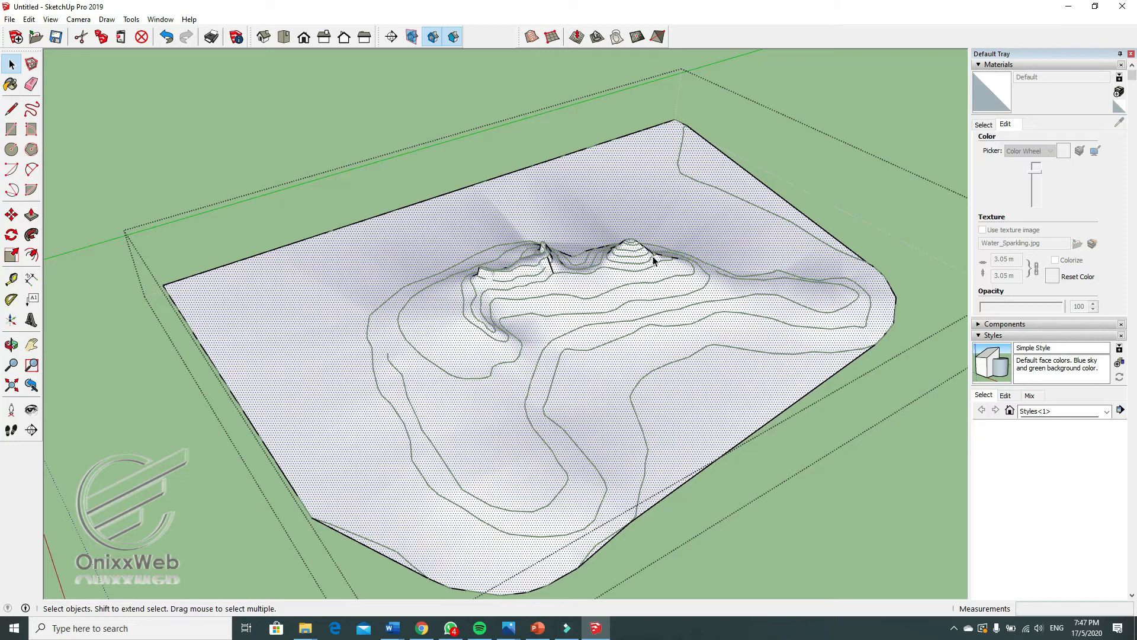
scroll(567, 309, "up", 5)
middle_click_drag(457, 315, 419, 348)
scroll(418, 348, "down", 6)
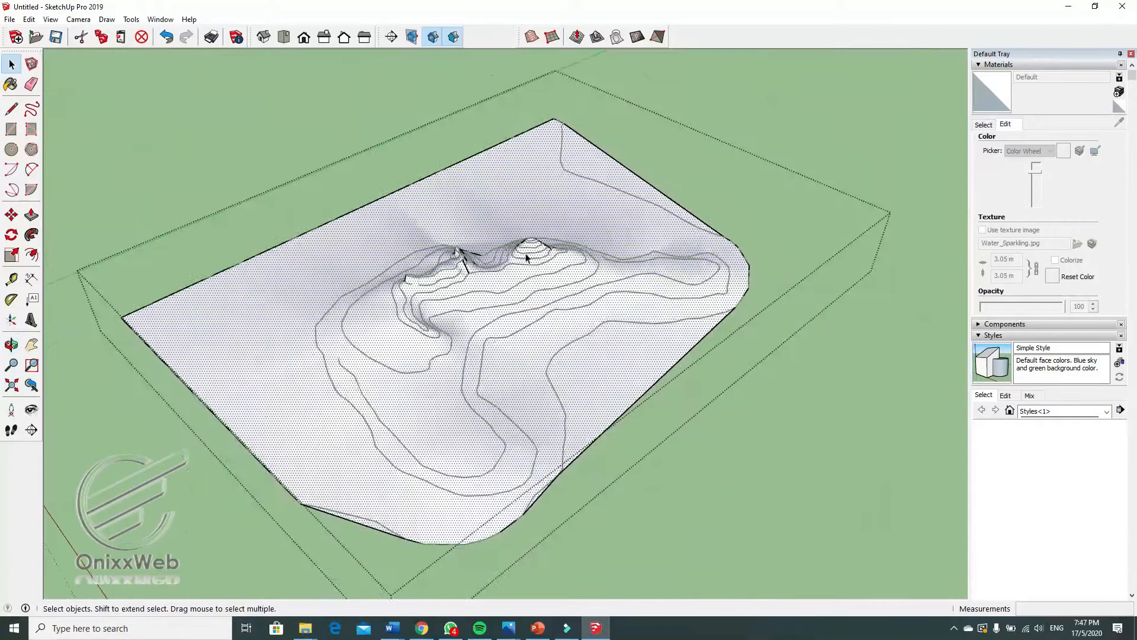
scroll(325, 268, "up", 1)
- Bring up the Soften/Smooth Edges settings for the terrain and set the angle between normals to 0 degrees
right_click(326, 269)
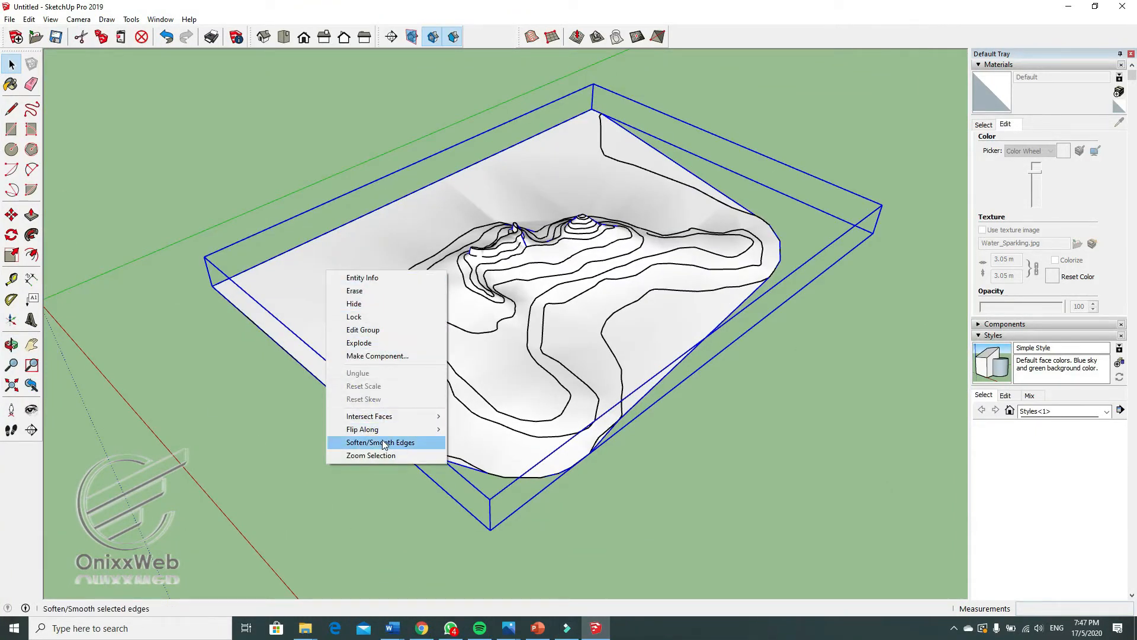
left_click(407, 444)
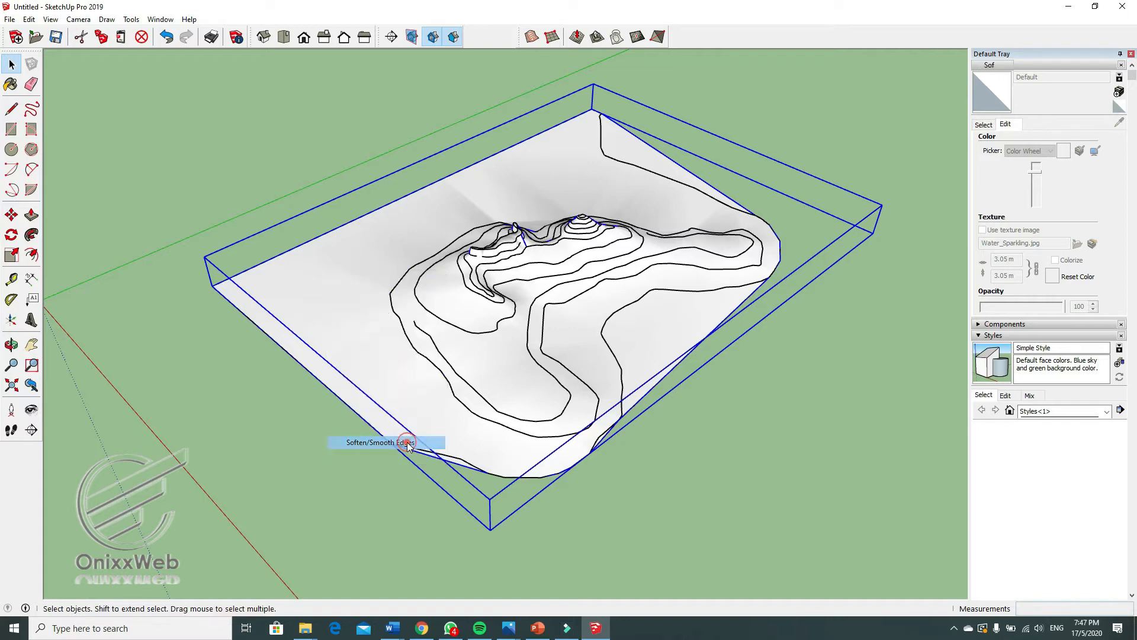
scroll(451, 415, "up", 5)
middle_click_drag(455, 398, 873, 292)
middle_click_drag(508, 328, 563, 410)
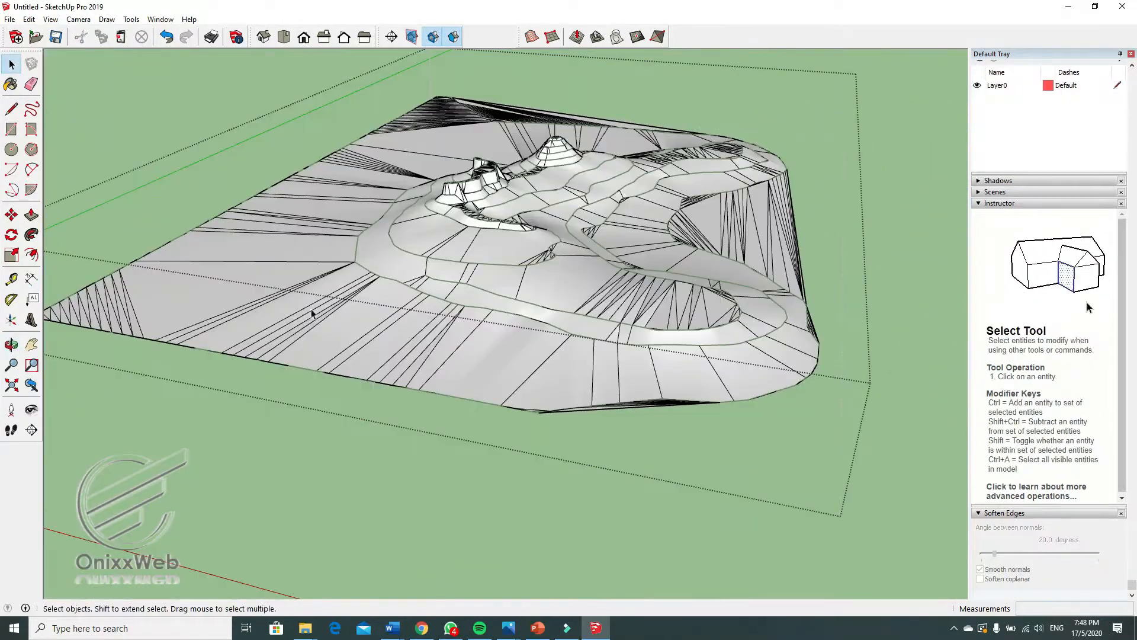
left_click(327, 351)
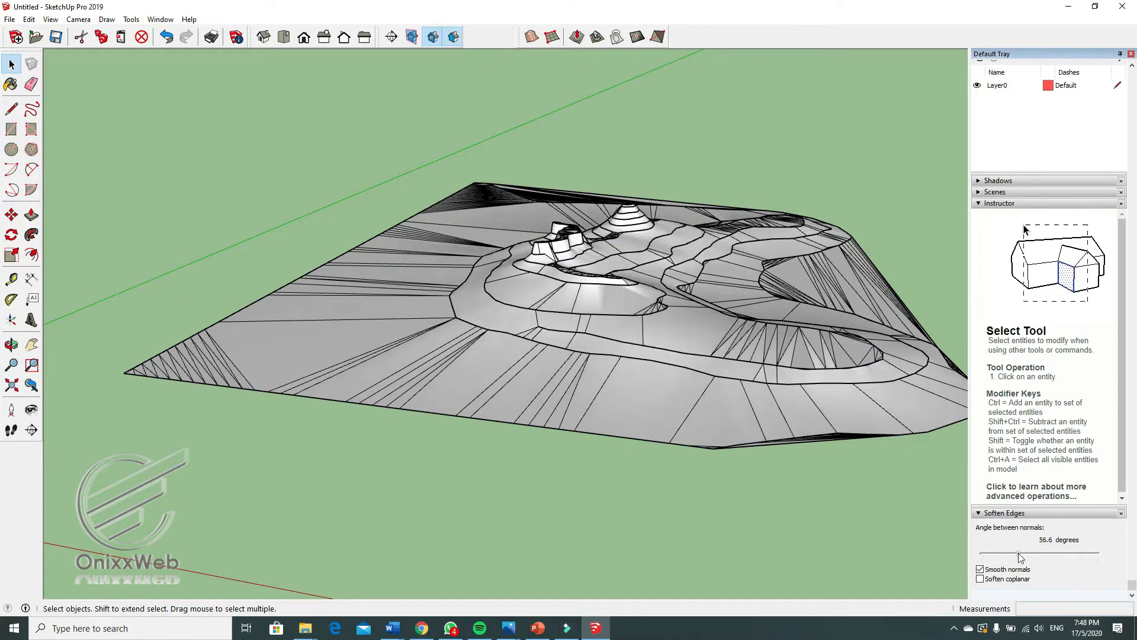
left_click_drag(1018, 552, 980, 555)
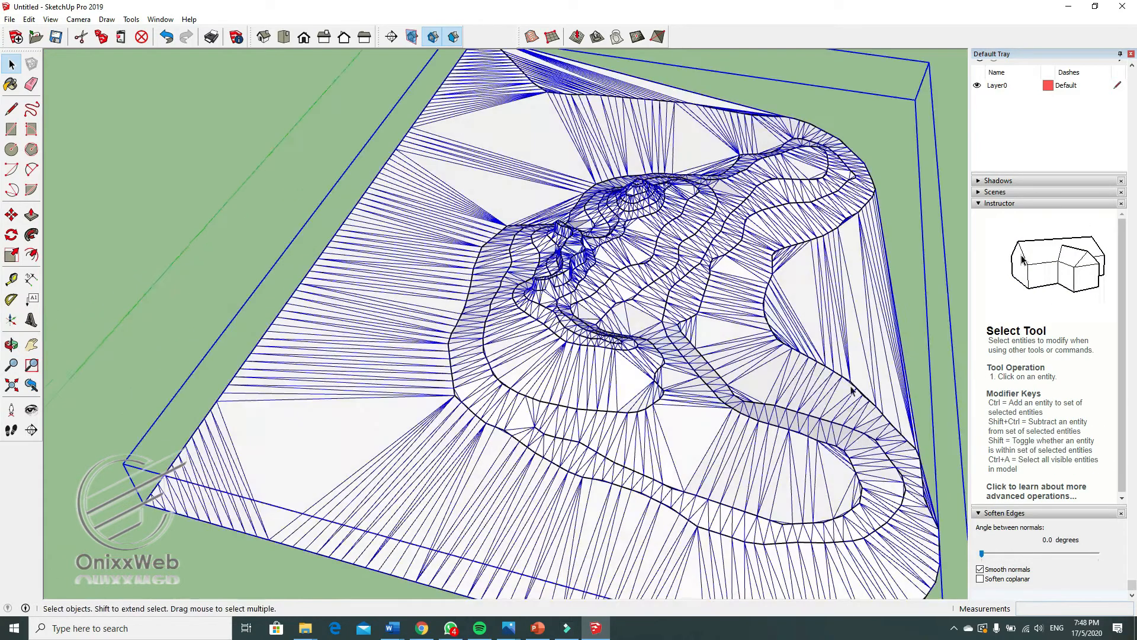
- Select the terrain group and set its softening angle between normals to 47.5 degrees
scroll(851, 391, "up", 2)
middle_click_drag(491, 201, 472, 165)
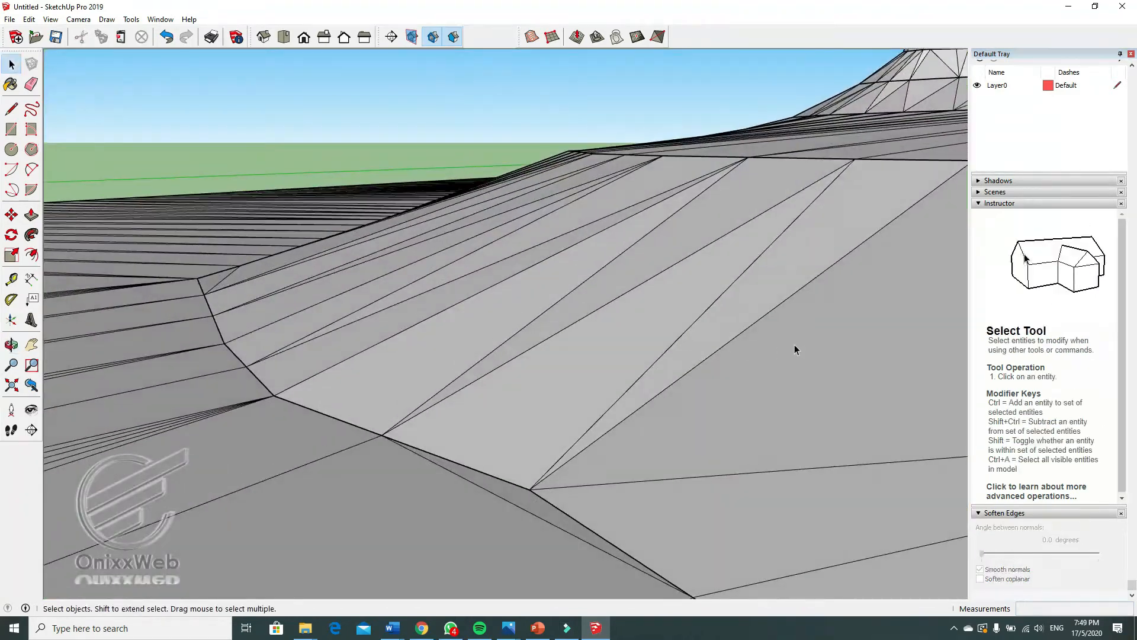
triple_click(809, 446)
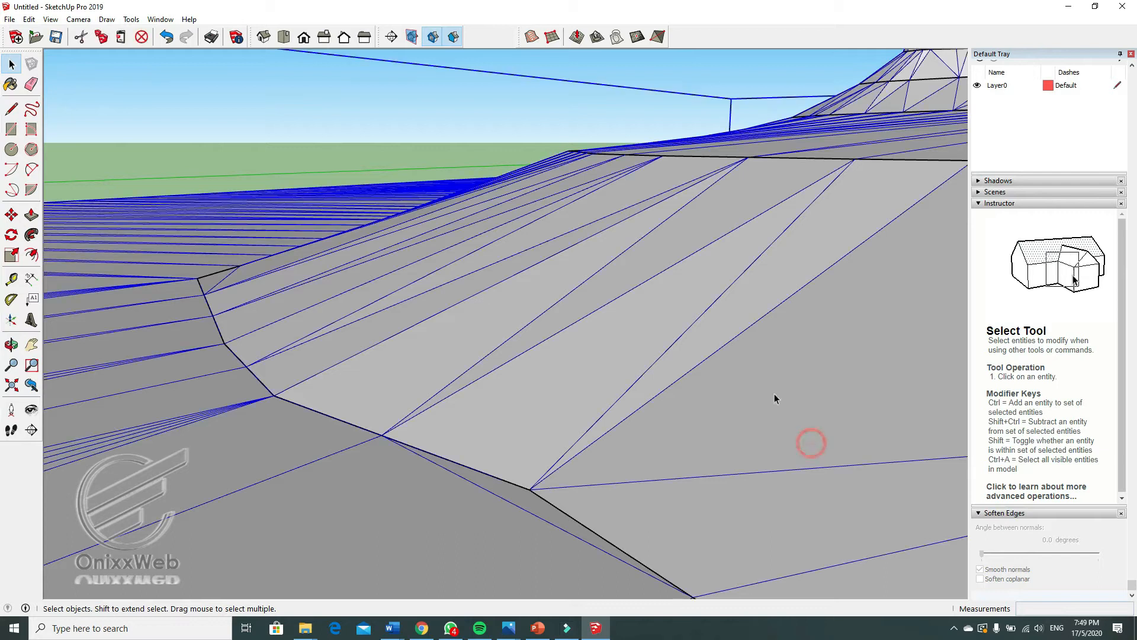
mouse_move(985, 562)
left_mouse_down()
mouse_move(1066, 557)
mouse_move(986, 558)
left_mouse_up()
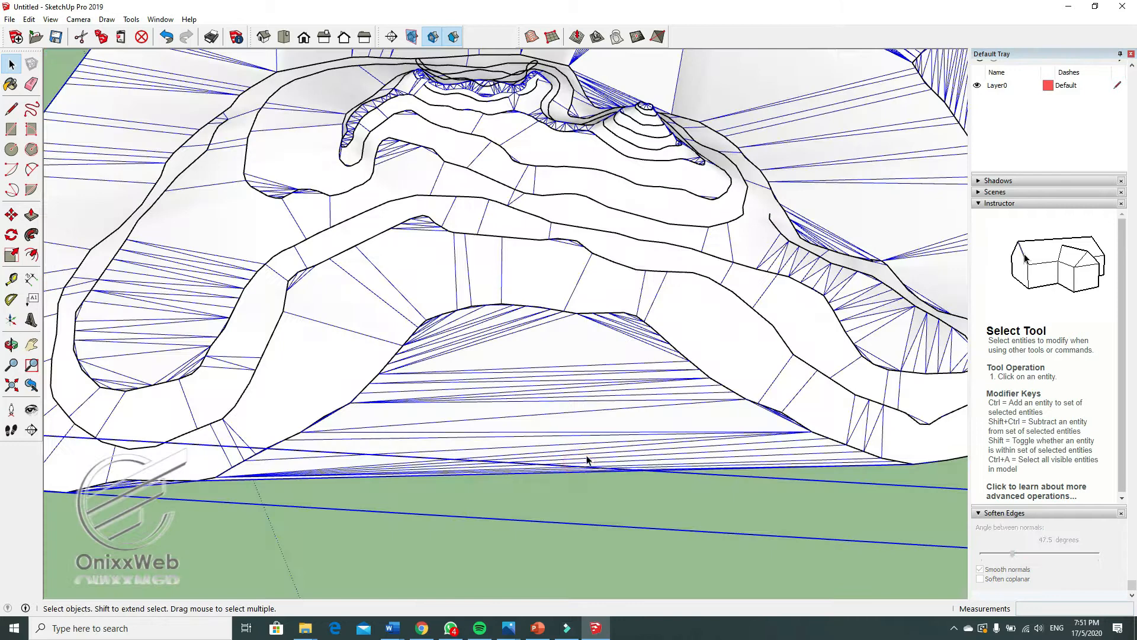
- Try to delete the triangle edges spanning the terrain's concave front side inside the group, and undo the deletion
triple_click(591, 455)
left_click_drag(605, 493, 554, 377)
left_click_drag(620, 528, 479, 328)
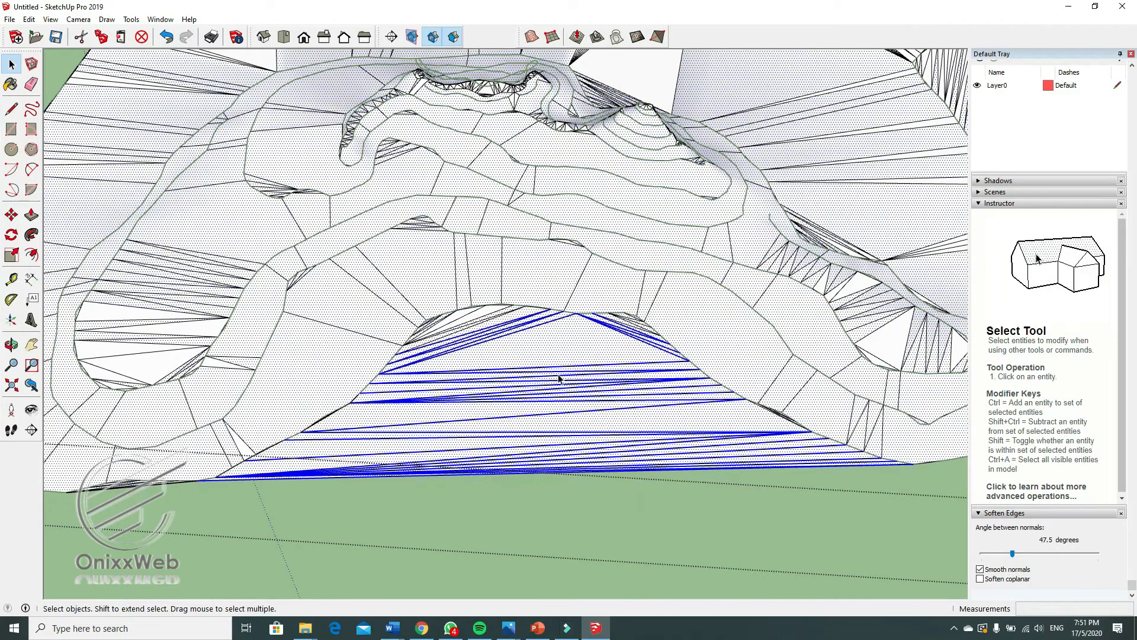
key("ctrl+z")
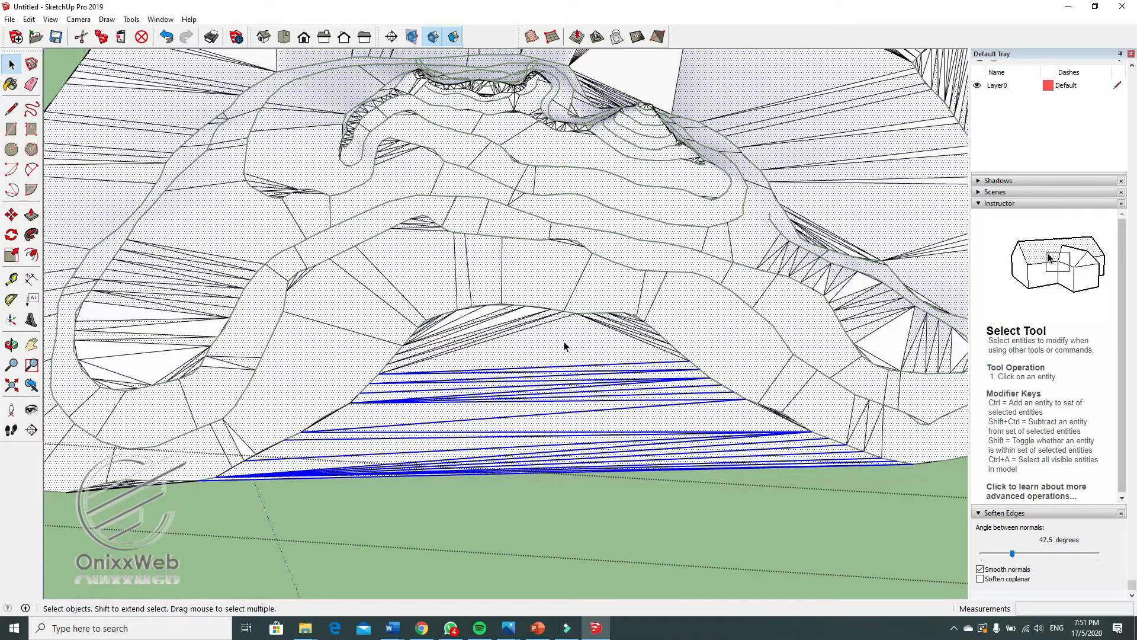
key("Delete")
scroll(625, 418, "down", 3)
middle_click_drag(626, 418, 660, 369)
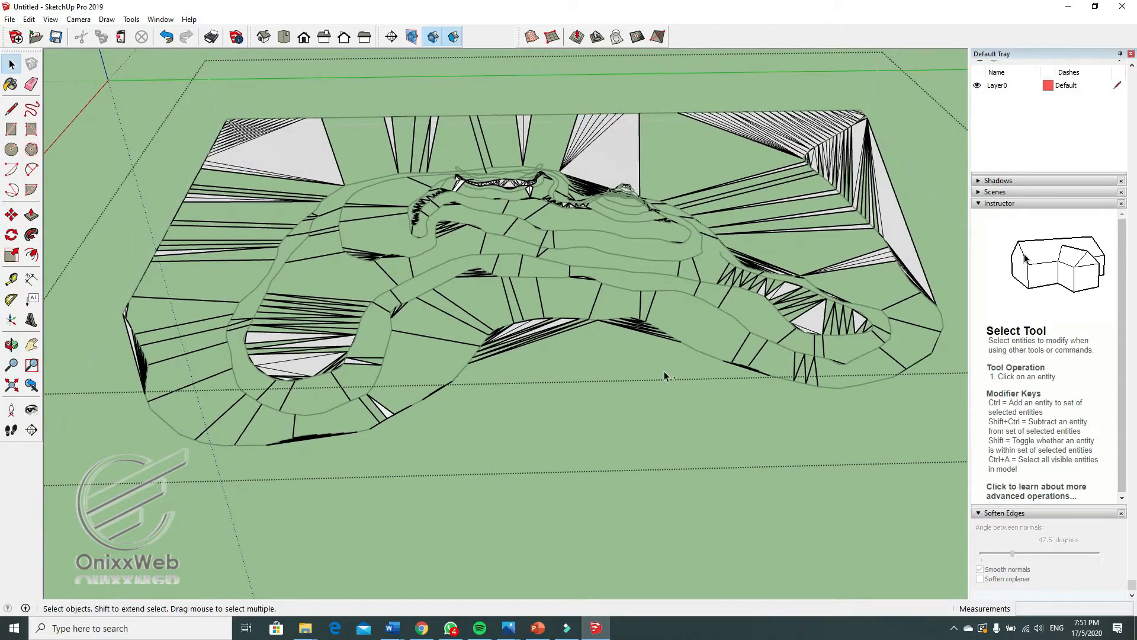
key("ctrl+z")
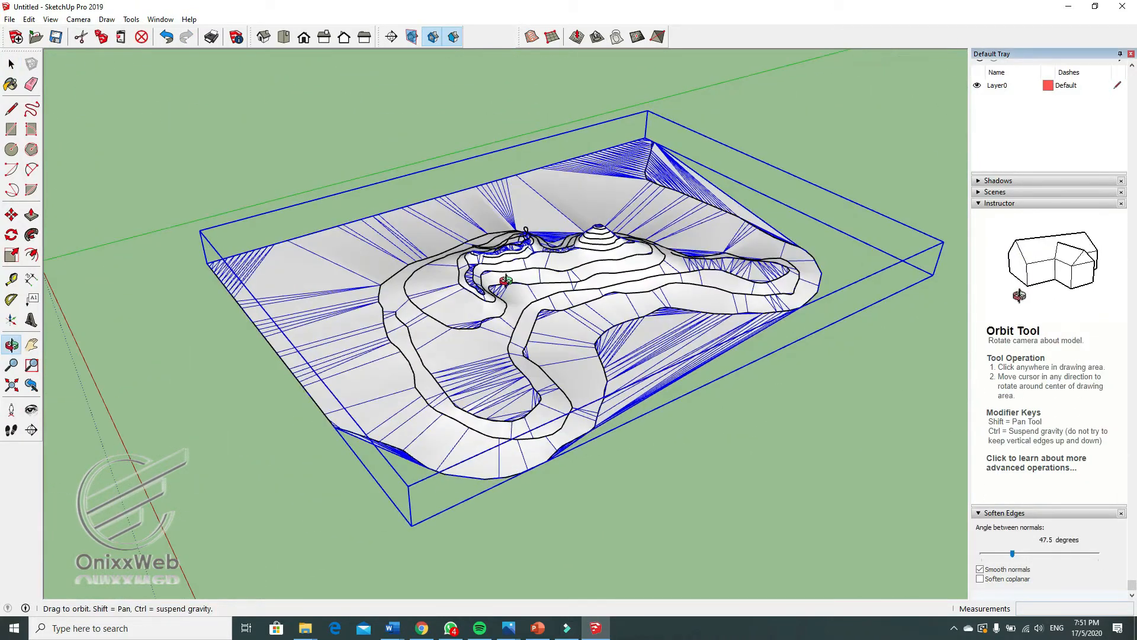
middle_click_drag(505, 282, 502, 282)
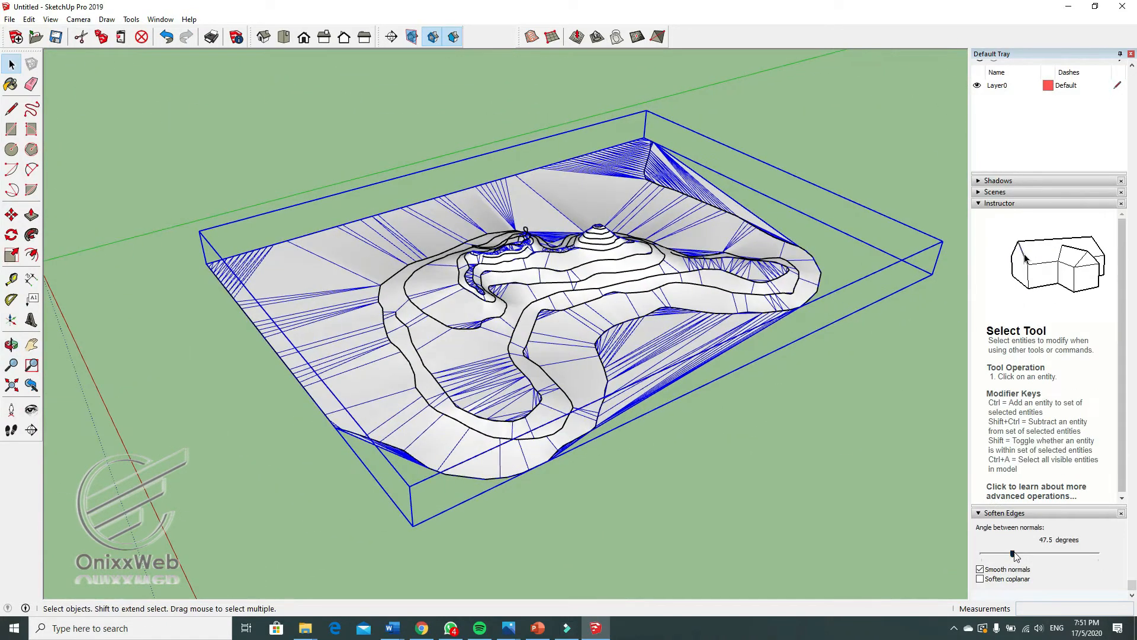
- Set the terrain's softening angle to 0 degrees to expose all the triangle edges
left_click_drag(1014, 554, 971, 559)
left_click(629, 329)
middle_click_drag(629, 329, 612, 386)
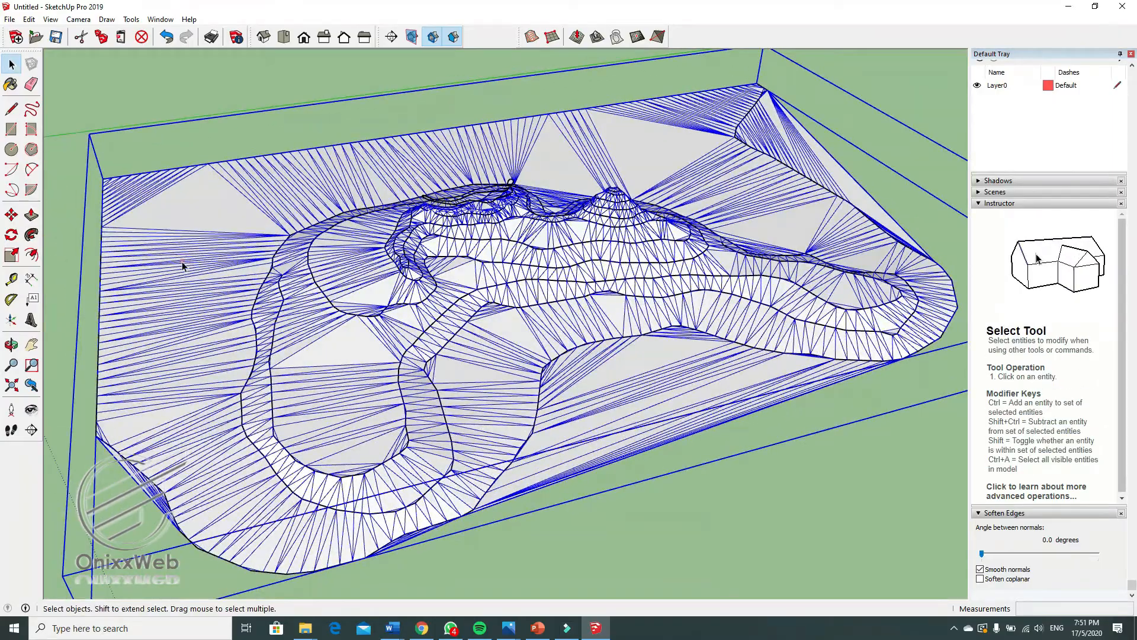
- Select the excess triangles bridging the concave front side inside the terrain group and delete them
middle_click_drag(849, 483, 663, 548)
left_click_drag(584, 435, 584, 434)
left_click_drag(659, 549, 564, 412)
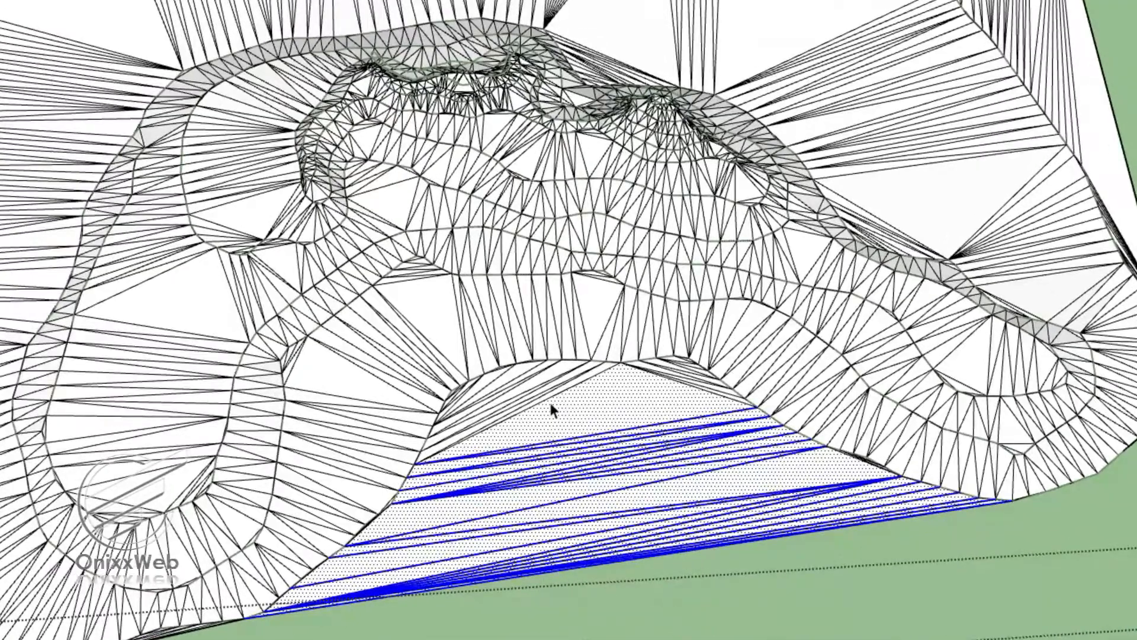
key("Delete")
- Delete the leftover triangles outside the outer contour around the top of the concave front edge
scroll(654, 396, "up", 5)
left_click_drag(742, 407, 668, 283)
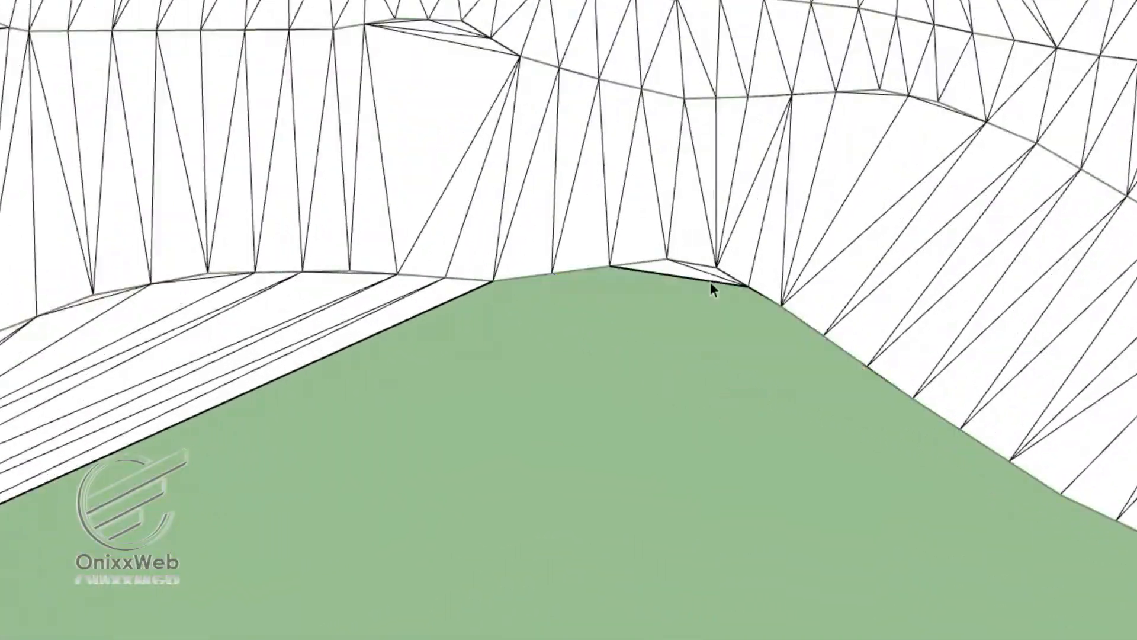
left_click_drag(510, 438, 379, 367)
key("Delete")
scroll(400, 439, "up", 4)
left_click_drag(399, 439, 296, 367)
key("Delete")
scroll(598, 343, "down", 6)
mouse_move(599, 343)
middle_mouse_down()
mouse_move(877, 260)
mouse_move(788, 329)
middle_mouse_up()
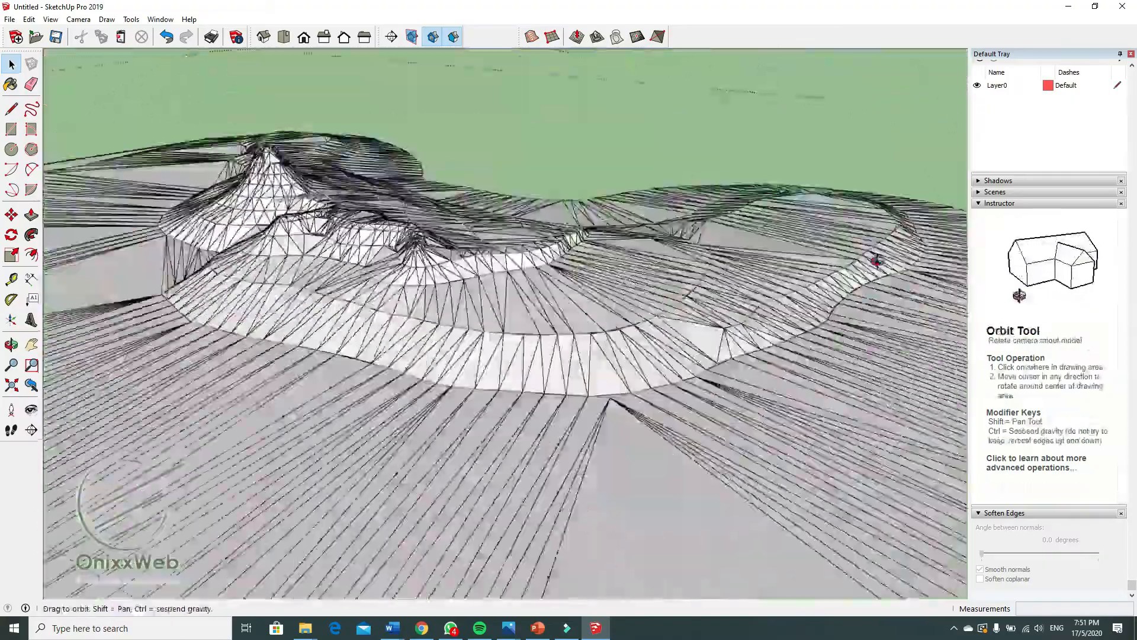
- Remove further leftover triangle slivers lying beyond the outer contour of the concave edge
scroll(787, 329, "down", 5)
scroll(350, 474, "up", 5)
scroll(350, 474, "up", 4)
left_click_drag(415, 444, 359, 395)
key("Delete")
scroll(360, 395, "up", 3)
left_click_drag(148, 332, 113, 272)
left_click_drag(5, 260, 2, 257)
key("Delete")
- Delete another cluster of excess triangles along the terrain's outer contour
scroll(93, 337, "down", 8)
scroll(272, 402, "up", 5)
left_click_drag(323, 381, 242, 259)
key("Delete")
scroll(243, 262, "down", 5)
scroll(521, 148, "up", 6)
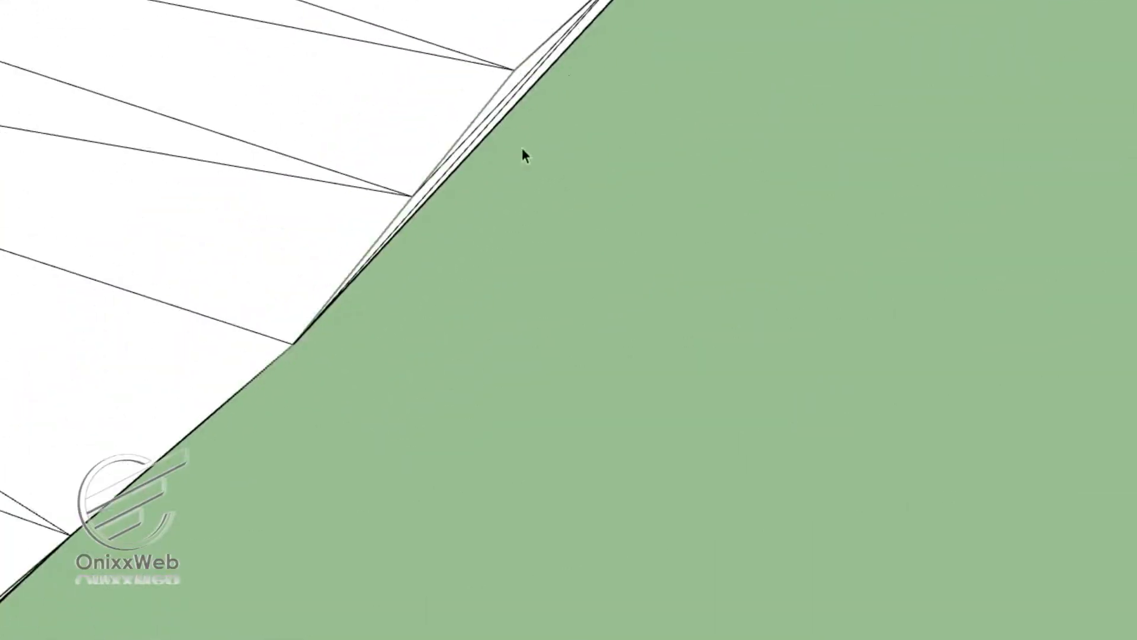
- Try to remove the thin sliver edges along the outer contour with the Eraser, and undo the stroke
key("e")
left_click_drag(521, 148, 510, 94)
scroll(569, 148, "down", 3)
key("ctrl+z")
- Erase the remaining excess edges outside the terrain's outer contour with the Eraser
scroll(122, 589, "down", 3)
scroll(177, 485, "down", 3)
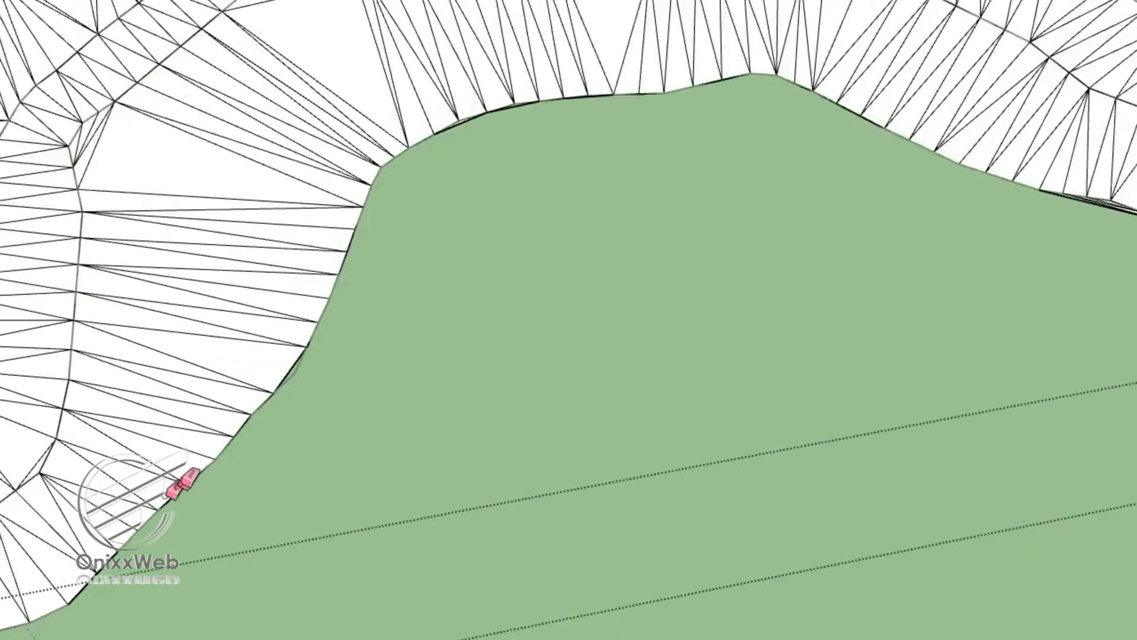
scroll(165, 495, "down", 8)
scroll(813, 261, "up", 5)
mouse_move(794, 237)
middle_mouse_down()
mouse_move(624, 51)
mouse_move(710, 249)
middle_mouse_up()
scroll(747, 362, "up", 6)
left_click_drag(746, 527, 744, 569)
mouse_move(720, 314)
left_mouse_down()
mouse_move(641, 122)
mouse_move(101, 170)
mouse_move(122, 266)
left_mouse_up()
scroll(282, 399, "down", 3)
scroll(284, 393, "down", 3)
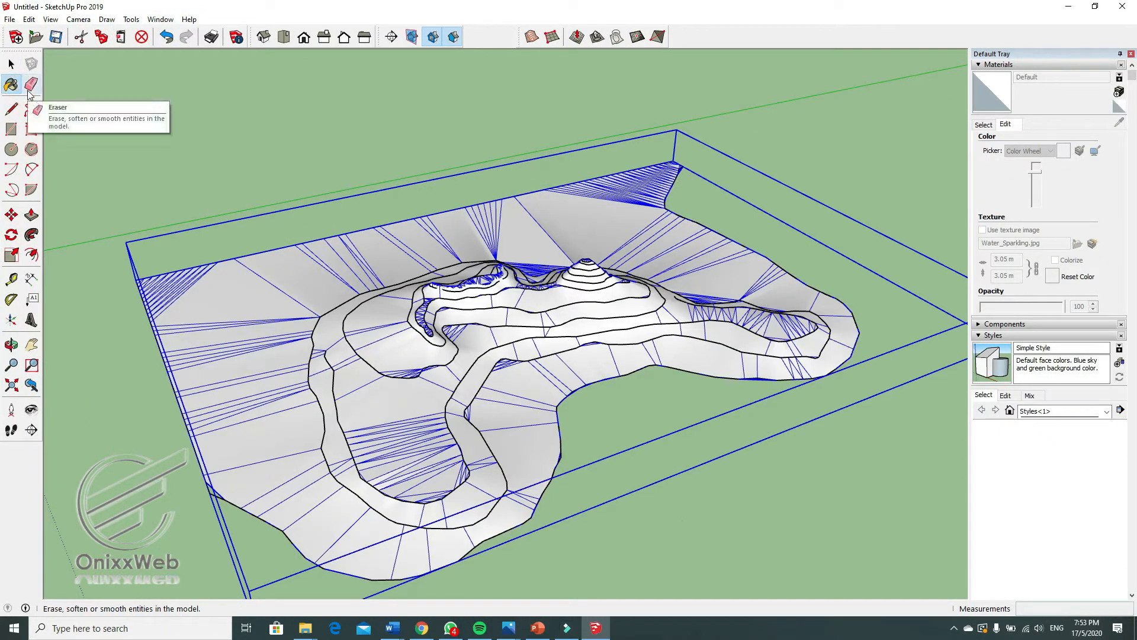
- Try Vegetation Blur 03 on the terrain and repaint it with Vegetation Honey Locust from the Landscaping, Fencing and Vegetation materials
left_click(984, 125)
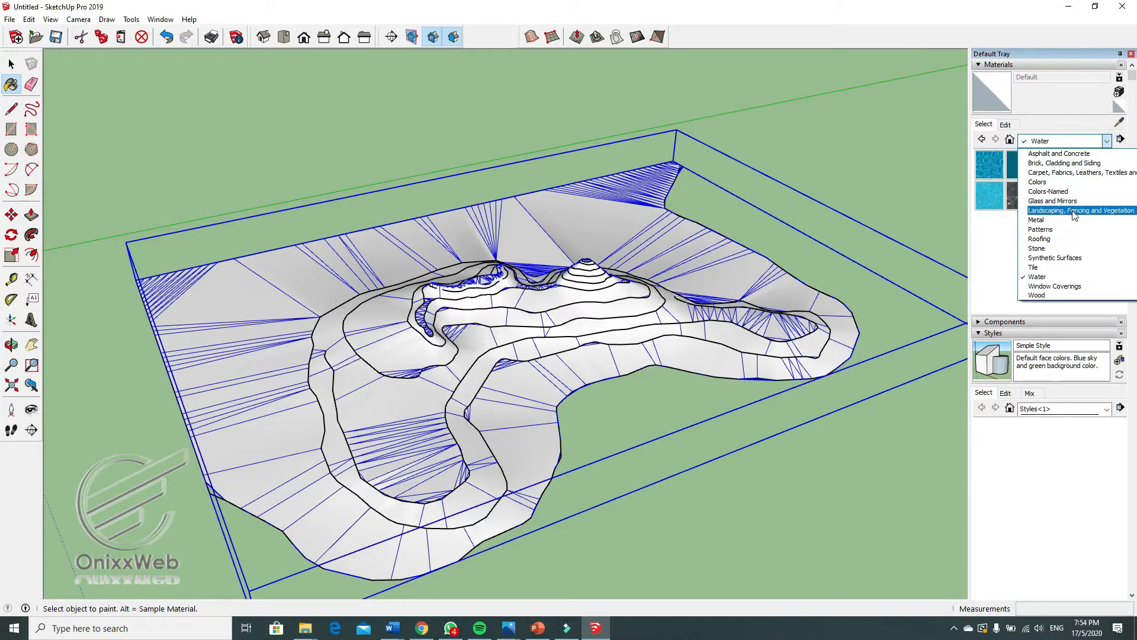
left_click(1074, 211)
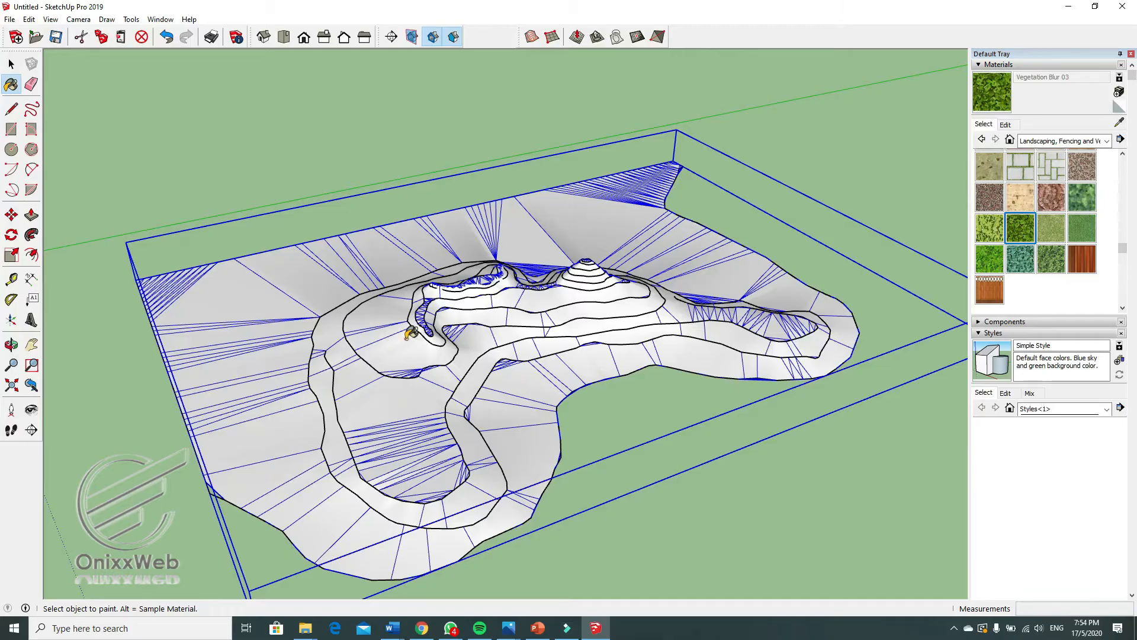
left_click(410, 333)
scroll(596, 315, "up", 10)
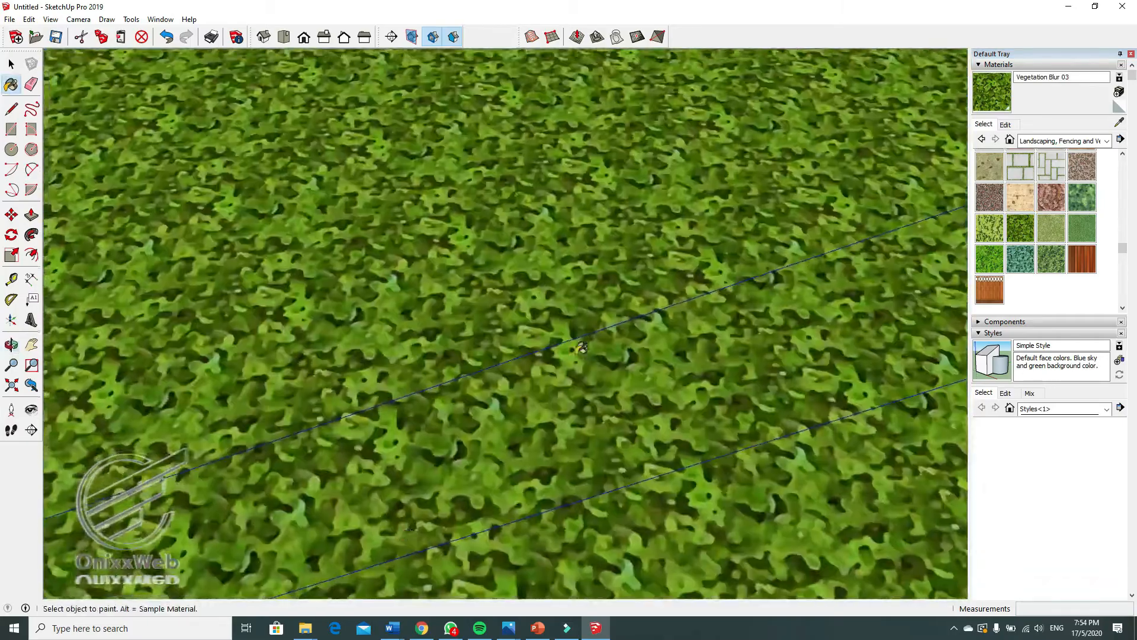
scroll(581, 348, "down", 5)
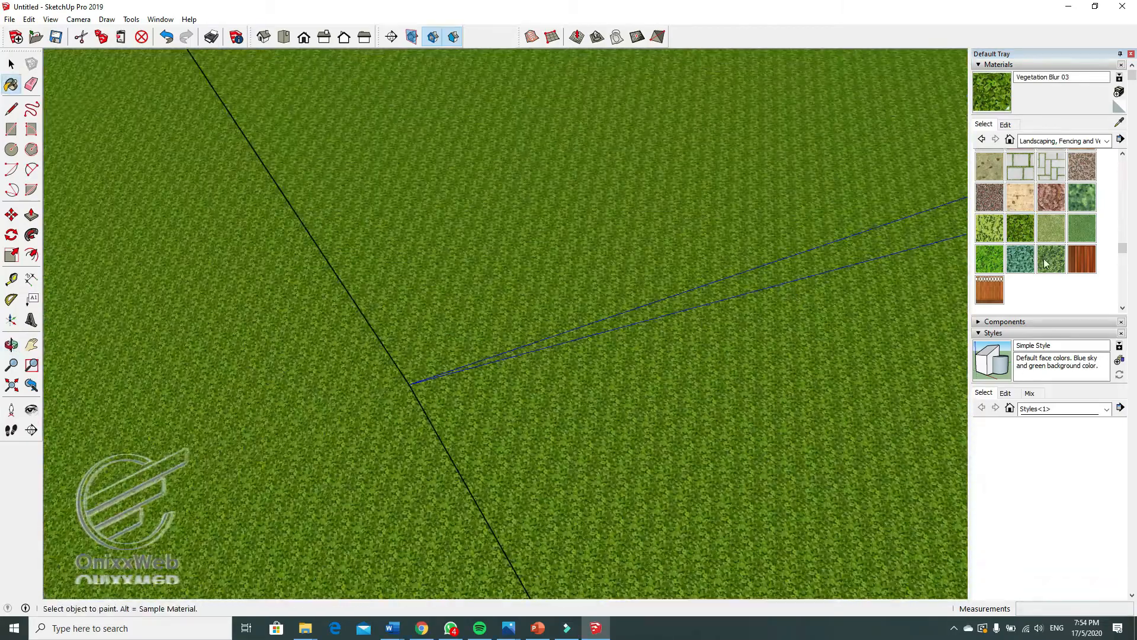
left_click(990, 269)
key("space")
scroll(563, 284, "down", 10)
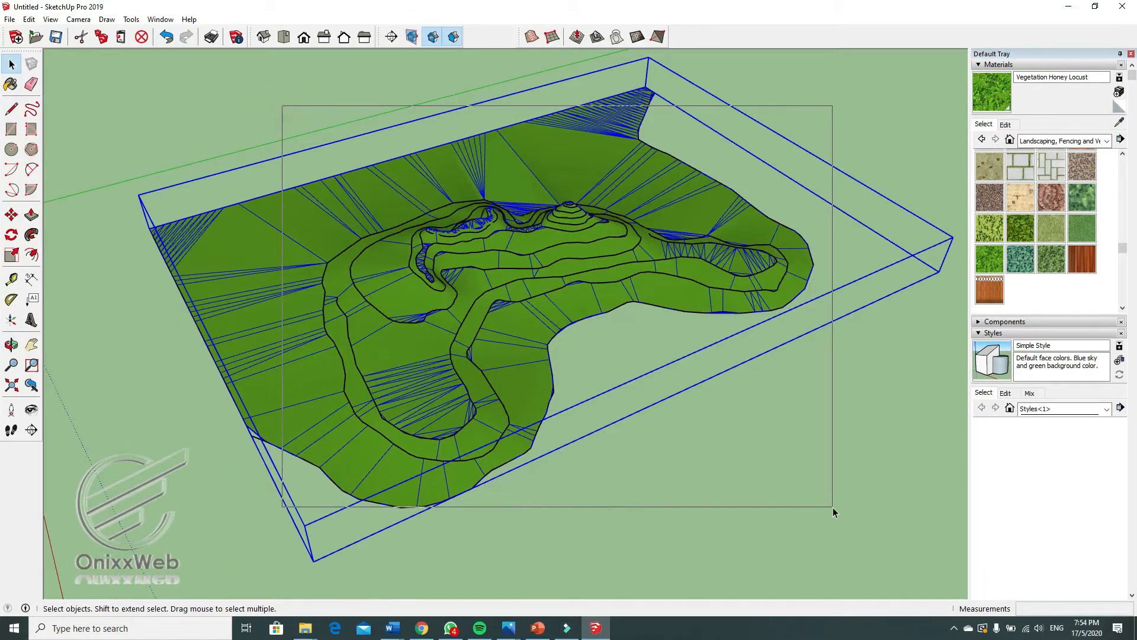
- Select the contour lines lying over the painted terrain and delete them
left_click_drag(833, 507, 832, 507)
key("Delete")
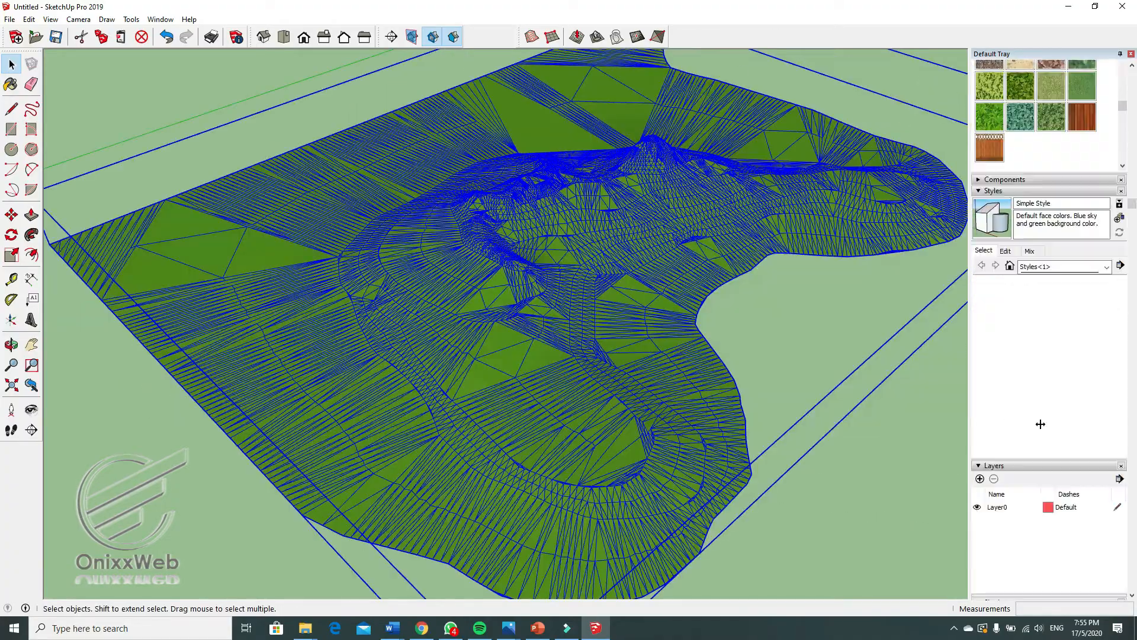
- Hide the terrain's triangulated mesh lines by turning off the display of Edges in the current style
middle_click_drag(569, 319, 729, 170)
key("space")
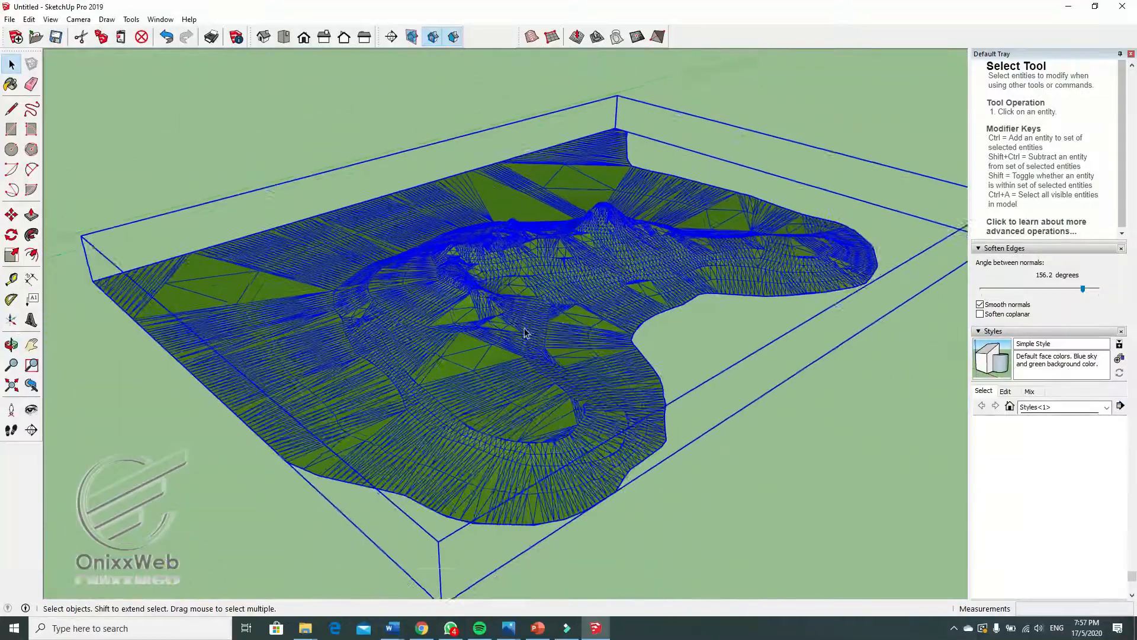
middle_click_drag(527, 333, 548, 349)
scroll(526, 334, "down", 3)
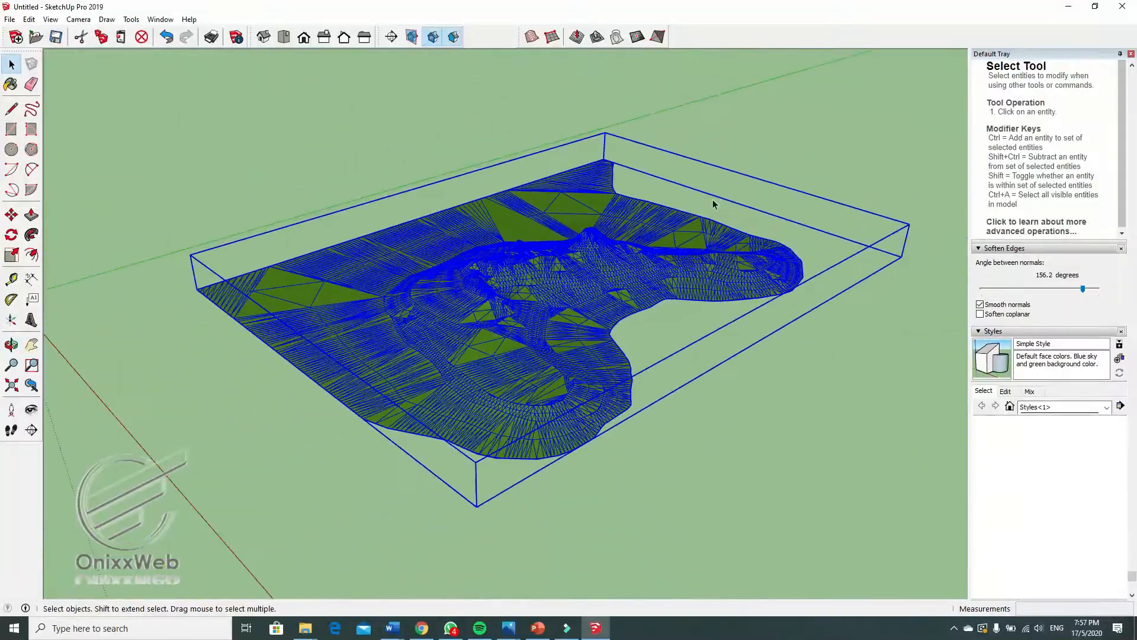
scroll(536, 338, "up", 5)
scroll(536, 338, "down", 4)
left_click(680, 294)
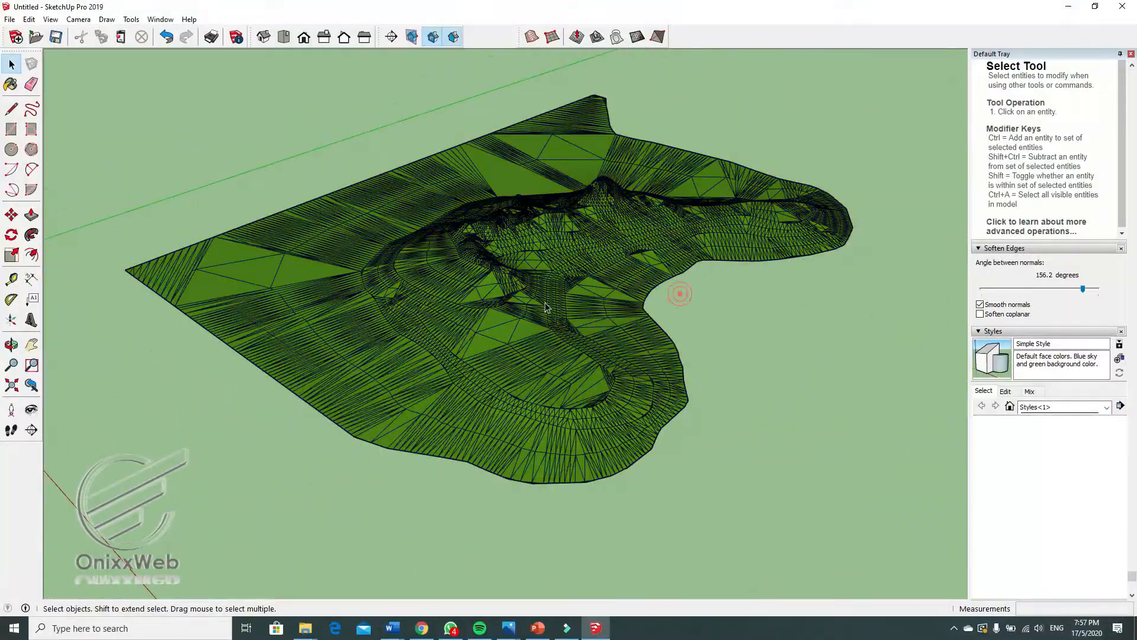
scroll(508, 303, "up", 4)
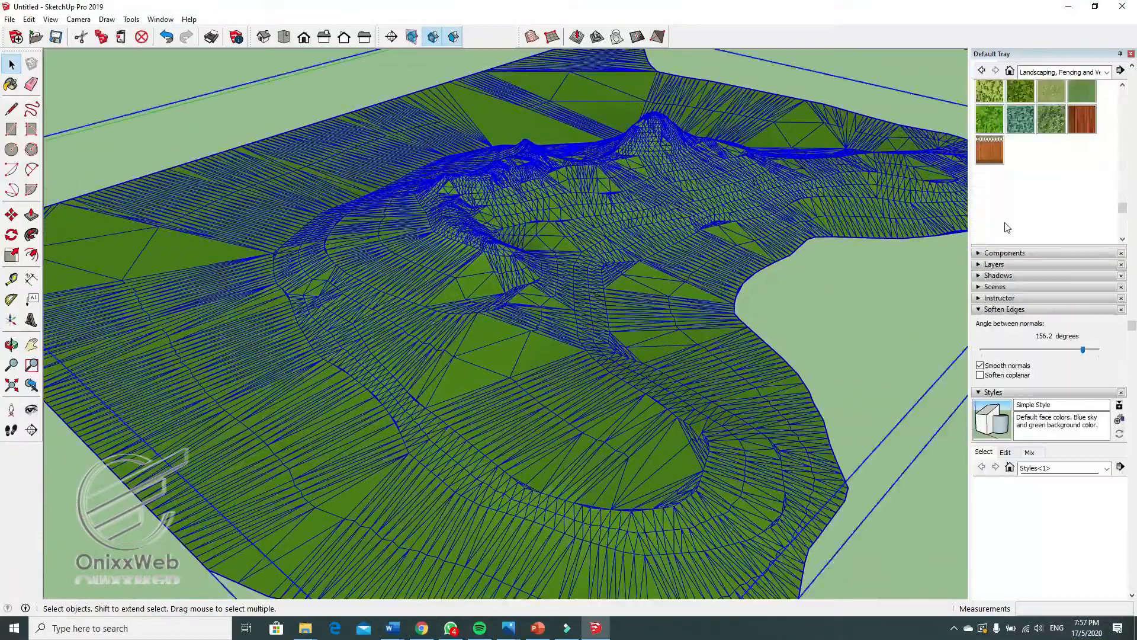
scroll(1006, 229, "up", 5)
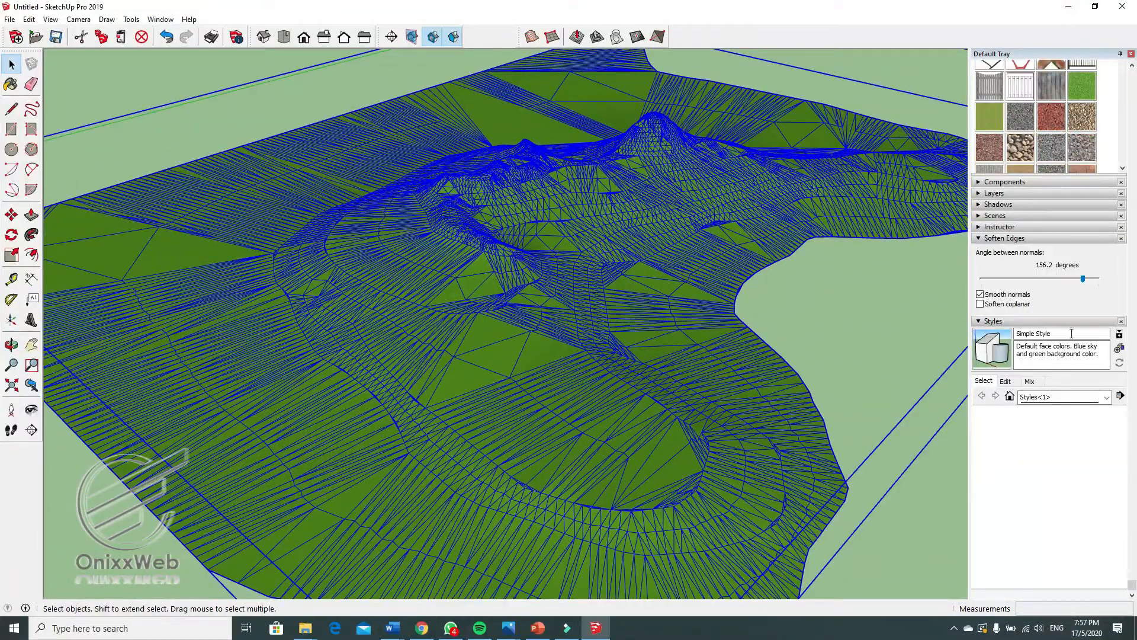
left_click(1007, 382)
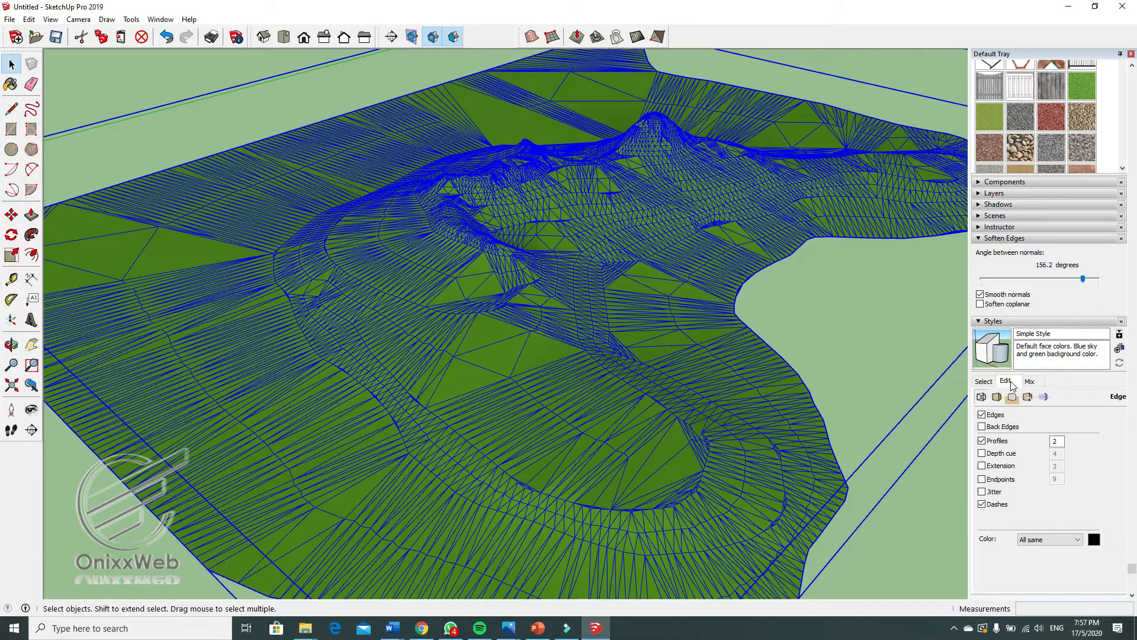
left_click(982, 414)
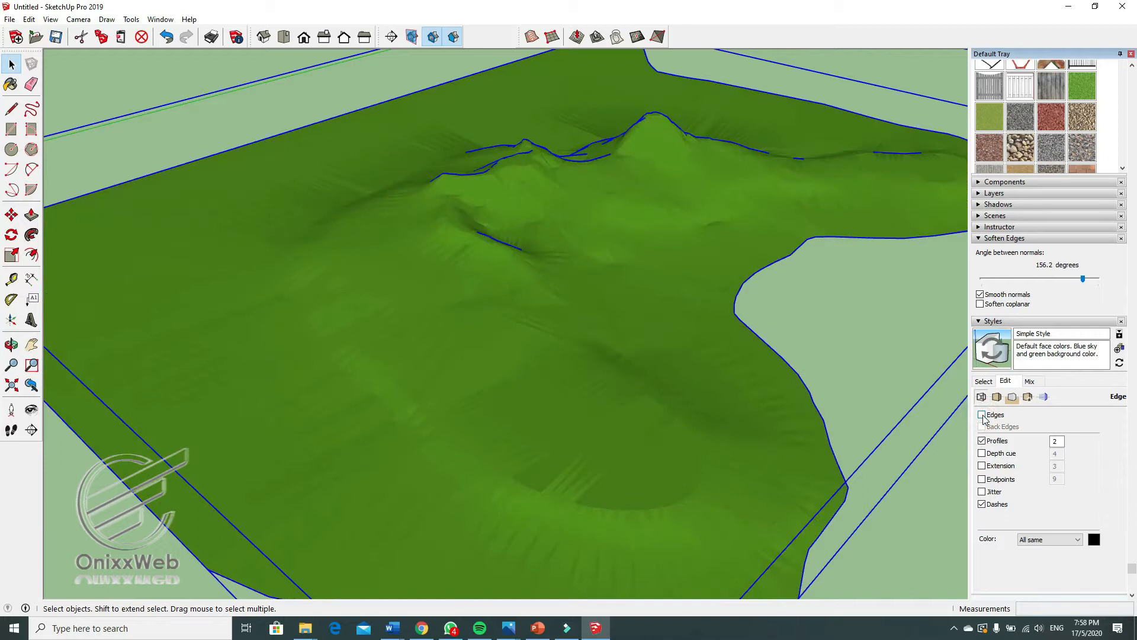
- Set the style's edge color to By material
scroll(800, 441, "down", 5)
middle_click_drag(831, 366, 681, 414)
scroll(680, 414, "down", 3)
left_click(1067, 545)
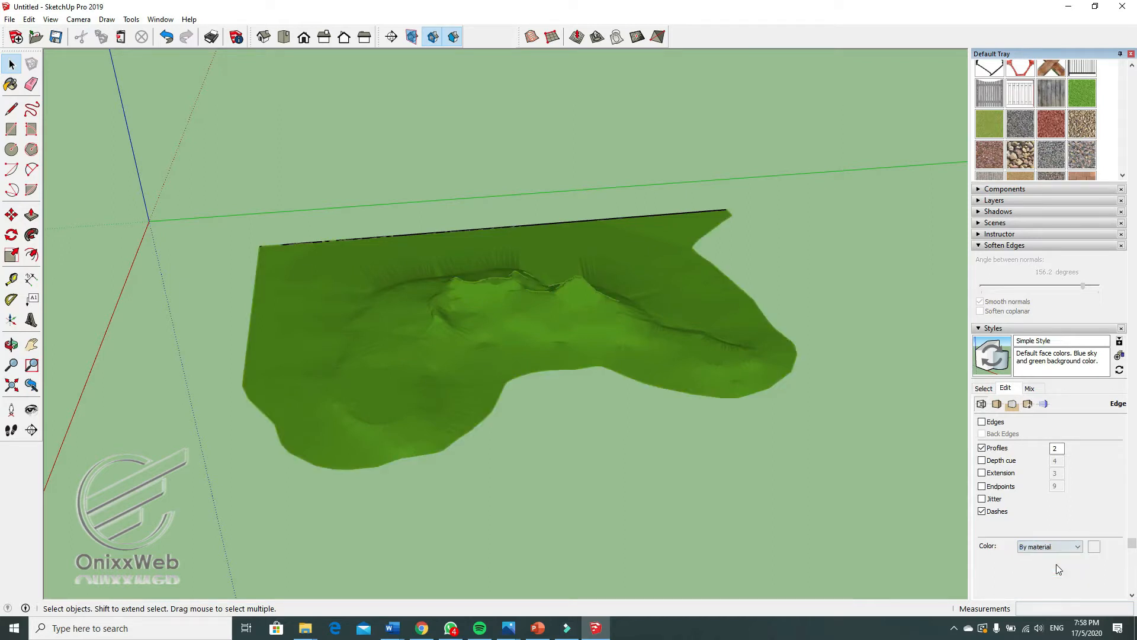
- Draw lines from the terrain's pointed far corner along the axis directions to enclose its open curved side
scroll(475, 399, "up", 3)
middle_click_drag(475, 399, 386, 486)
scroll(466, 393, "down", 2)
scroll(386, 485, "up", 6)
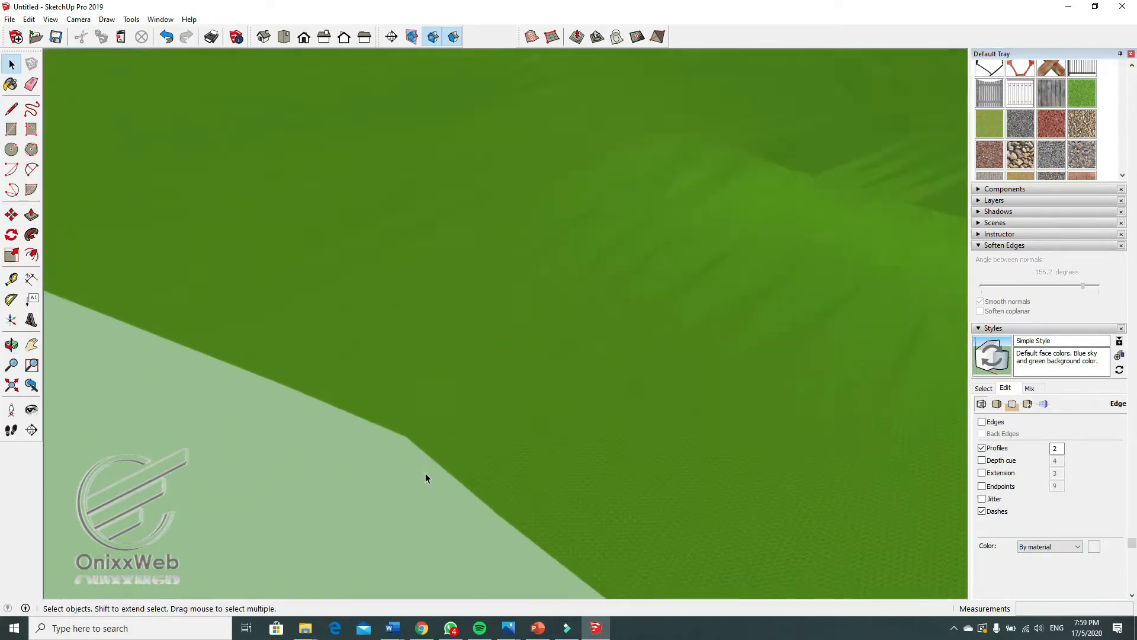
scroll(443, 464, "down", 5)
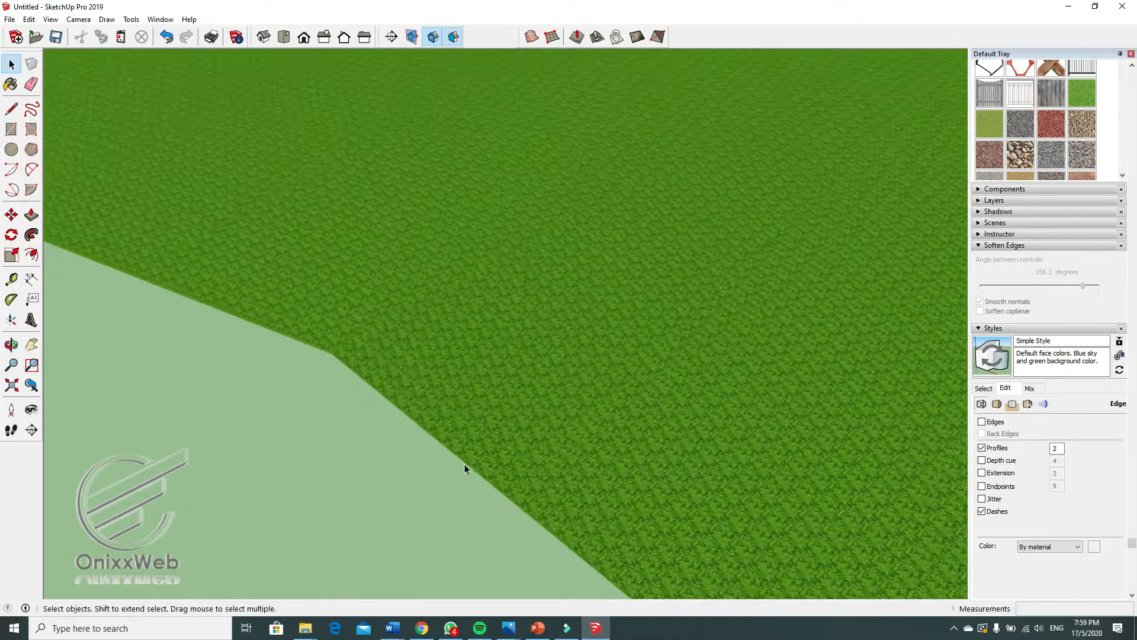
scroll(468, 480, "down", 6)
key("l")
left_click(619, 206)
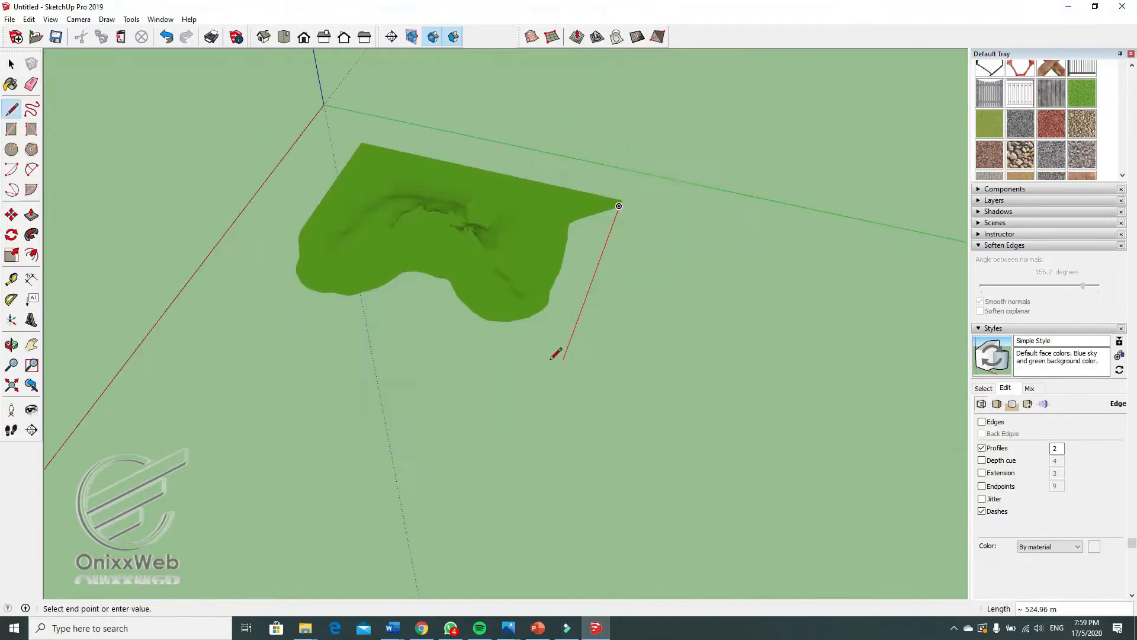
left_click(249, 306)
key("Escape")
middle_click_drag(249, 306, 247, 375)
middle_click_drag(466, 446, 365, 432)
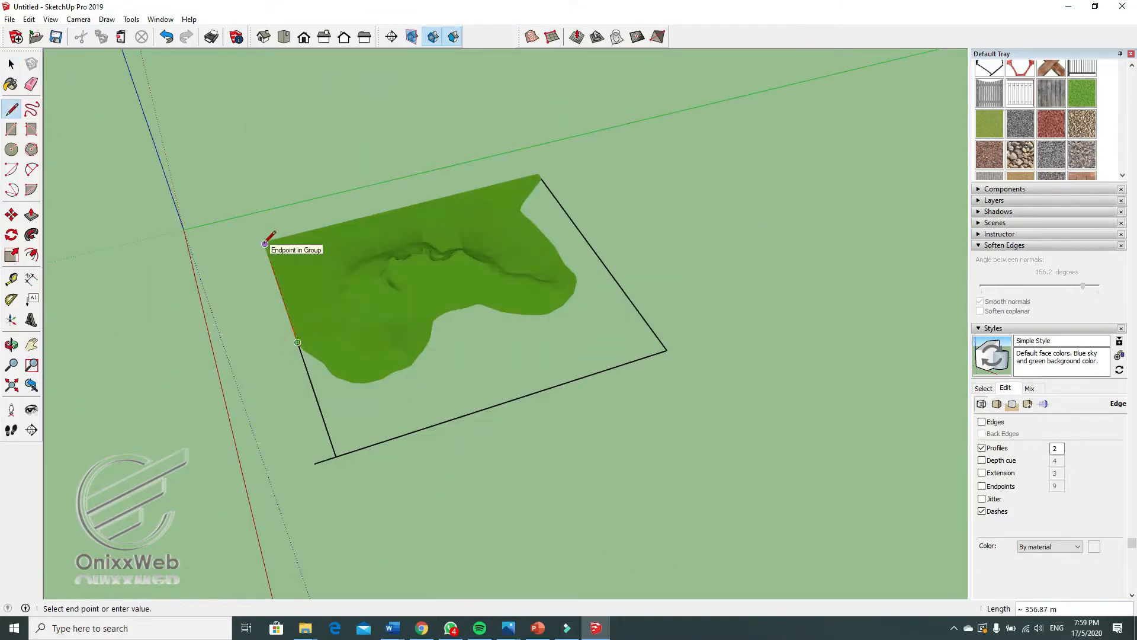
- Close the rectangular outline around the terrain by drawing lines through its two corners on the straight back edge
left_click(268, 241)
scroll(539, 180, "up", 5)
left_click(540, 183)
scroll(557, 187, "down", 6)
- Select the rectangular plane with its bounding edges and make it a group
key("space")
double_click(636, 426)
right_click(636, 426)
left_click(693, 528)
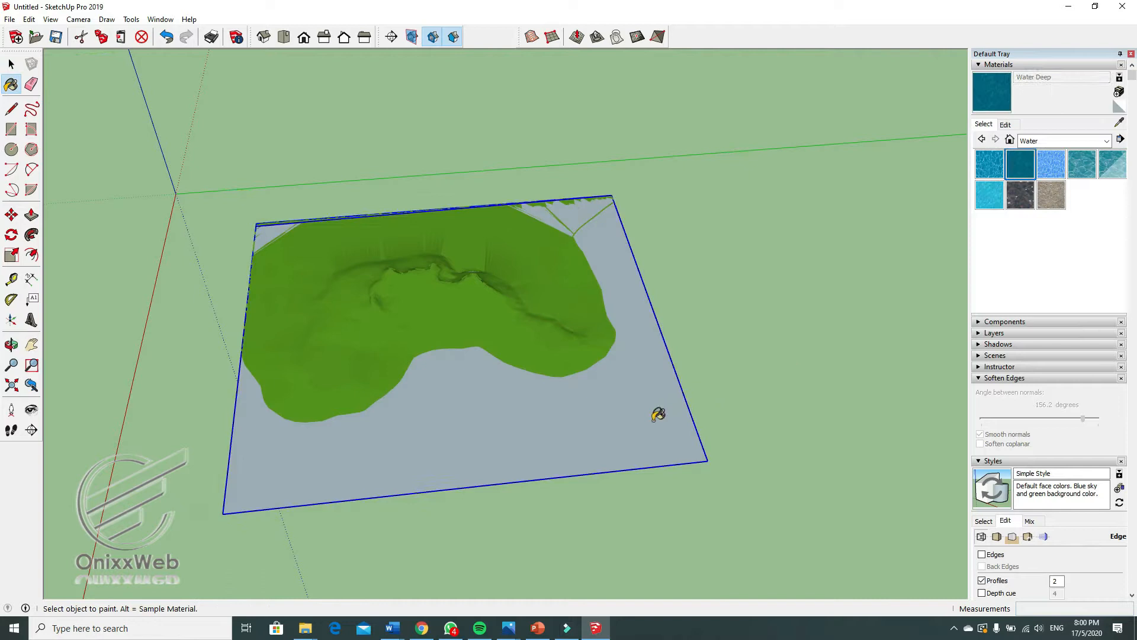
- Paint the grouped rectangular plane with Water Deep from the Water materials
left_click(657, 414)
middle_click_drag(658, 414, 797, 165)
scroll(469, 274, "down", 5)
key("space")
- Open the water plane's group and Push/Pull its face downward by 10 m, giving the water thickness
scroll(647, 196, "up", 6)
scroll(646, 194, "down", 3)
double_click(758, 333)
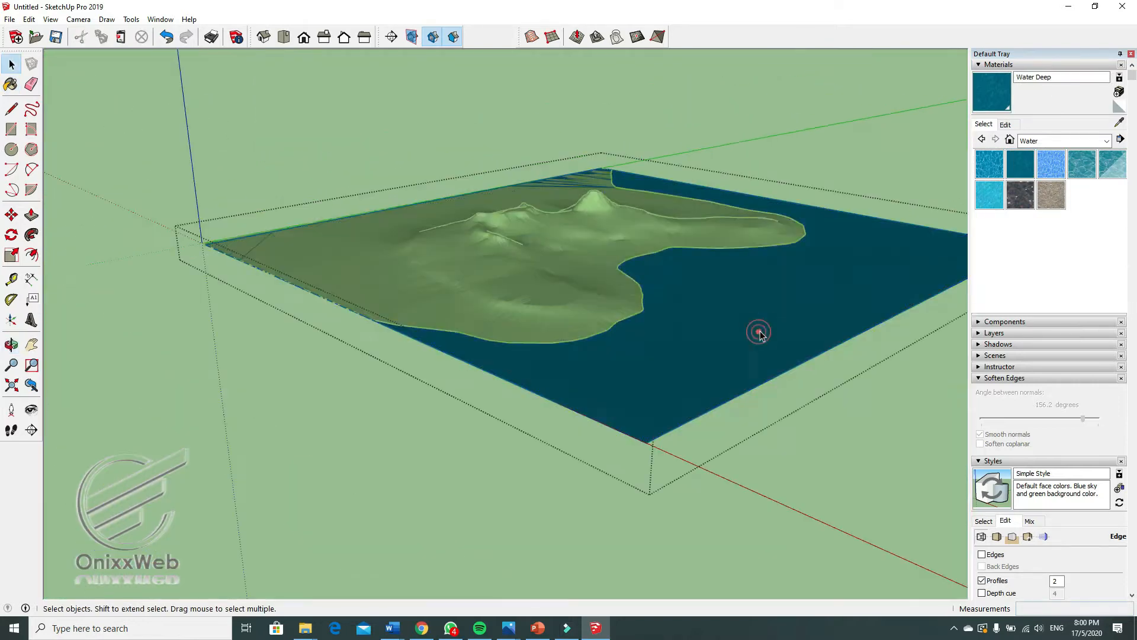
scroll(757, 331, "down", 3)
left_click(761, 417)
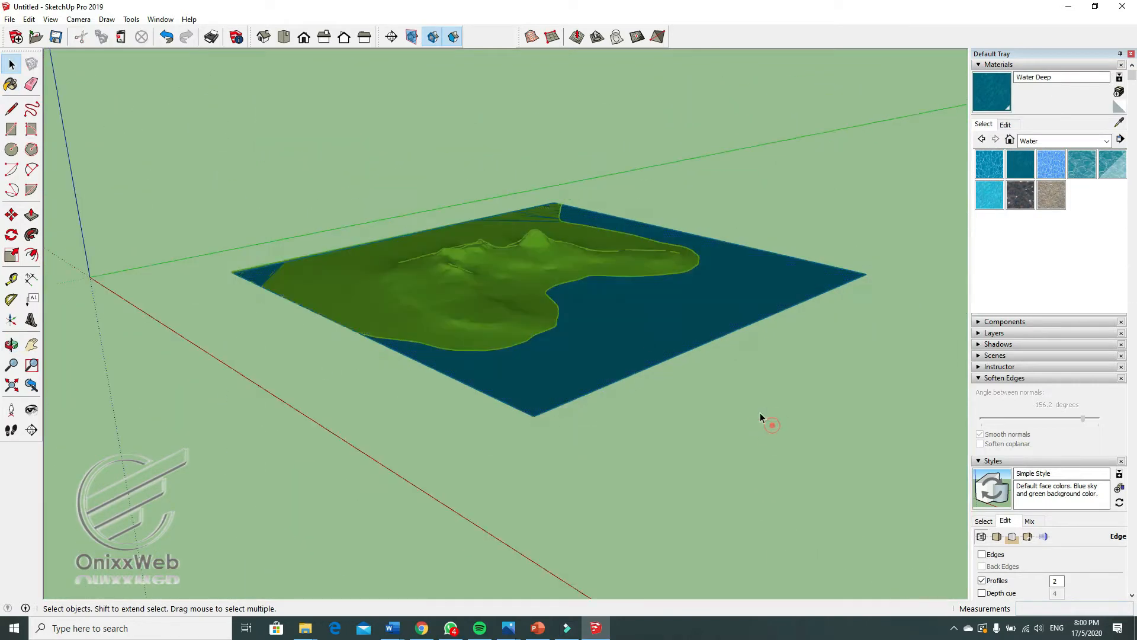
double_click(649, 329)
key("p")
left_click_drag(650, 325, 668, 372)
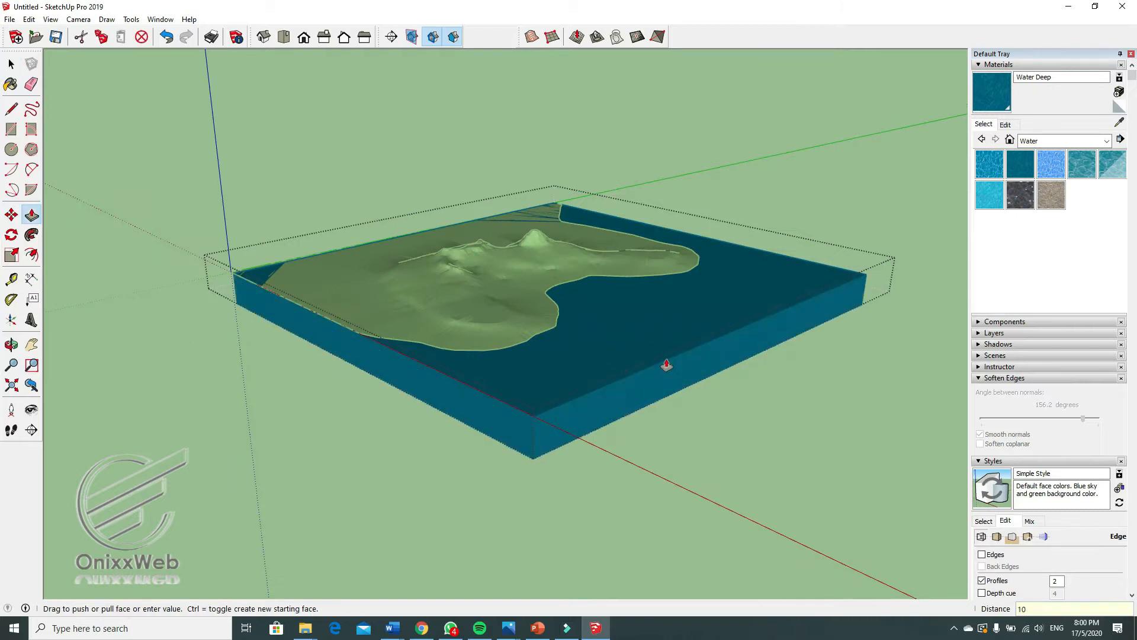
type("10")
key("Return")
middle_click_drag(677, 379, 533, 445)
scroll(533, 444, "down", 3)
key("space")
left_click(726, 429)
- Push/Pull the water block's upper face slightly upward to cover the terrain's low outer edges, and close the group
middle_click_drag(725, 439, 774, 432)
scroll(453, 378, "up", 3)
left_click(453, 378)
scroll(515, 370, "up", 3)
double_click(772, 415)
left_click(772, 414)
key("p")
left_click_drag(773, 415, 772, 408)
scroll(513, 388, "down", 4)
key("space")
left_click(514, 456)
- Examine the finished terrain, its shoreline and the surrounding water from several angles and distances
middle_click_drag(577, 391, 569, 318)
scroll(569, 318, "up", 4)
scroll(569, 322, "down", 4)
scroll(502, 410, "down", 2)
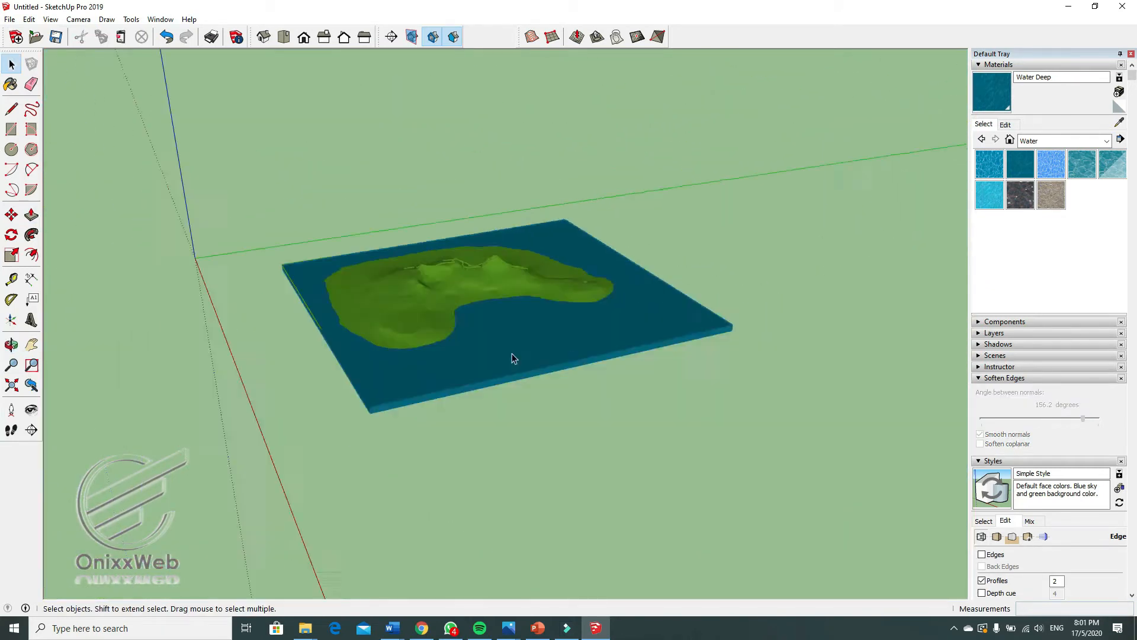
middle_click_drag(512, 353, 632, 314)
scroll(632, 314, "up", 3)
middle_click_drag(442, 284, 382, 194)
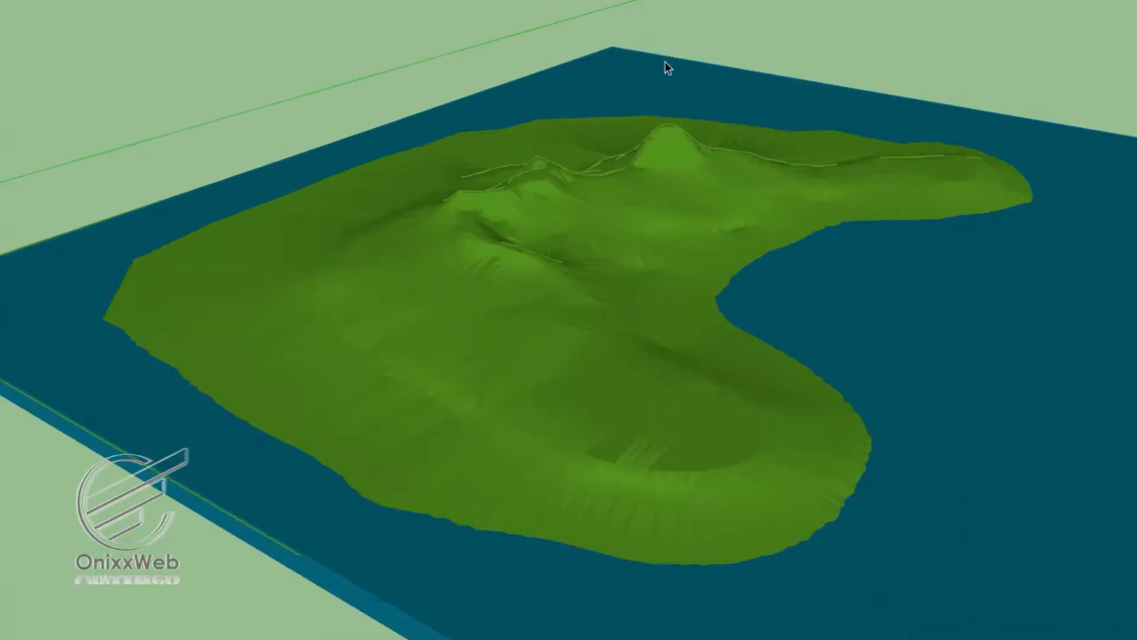
scroll(667, 68, "down", 3)
mouse_move(678, 167)
middle_mouse_down()
mouse_move(548, 105)
mouse_move(581, 56)
mouse_move(855, 96)
mouse_move(640, 330)
mouse_move(622, 368)
mouse_move(523, 288)
middle_mouse_up()
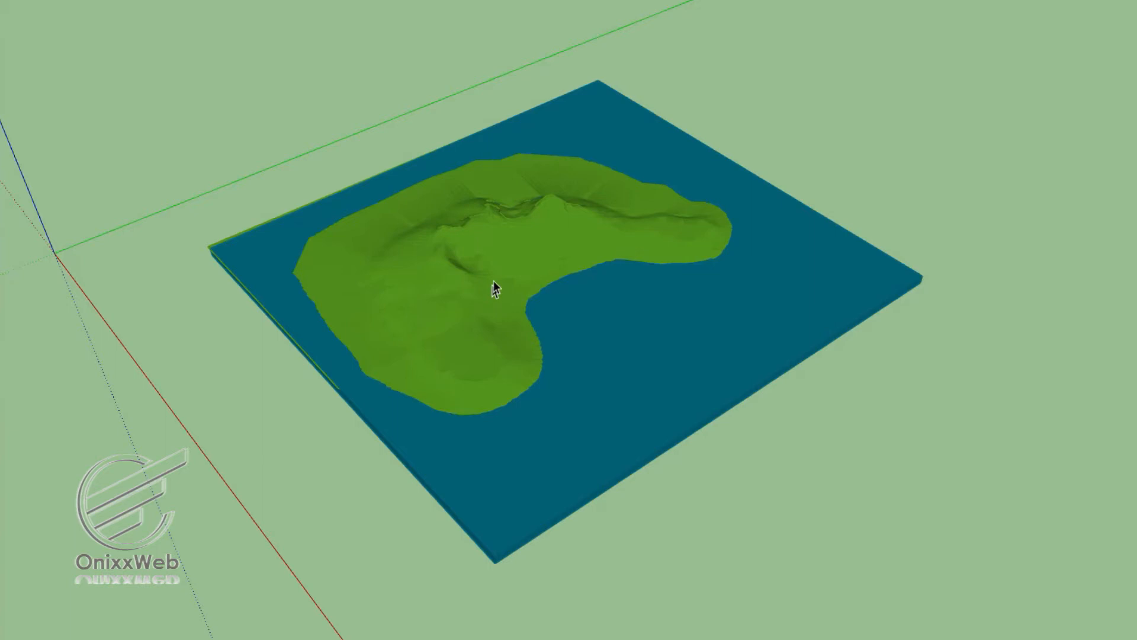
scroll(445, 392, "up", 2)
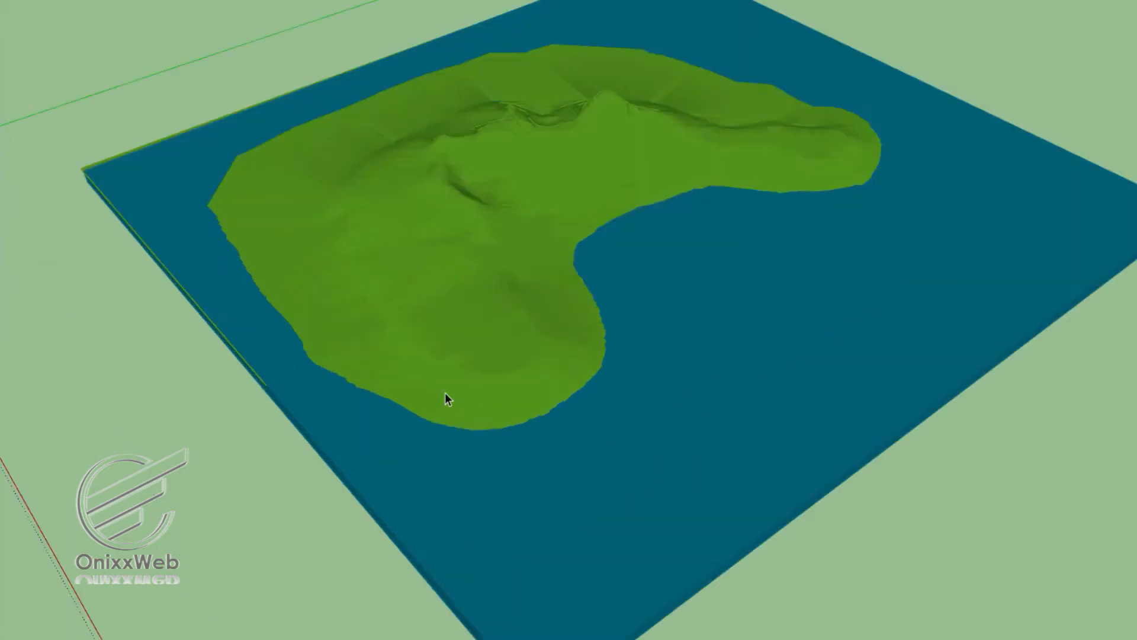
mouse_move(445, 392)
middle_mouse_down()
mouse_move(652, 306)
mouse_move(592, 356)
mouse_move(550, 363)
middle_mouse_up()
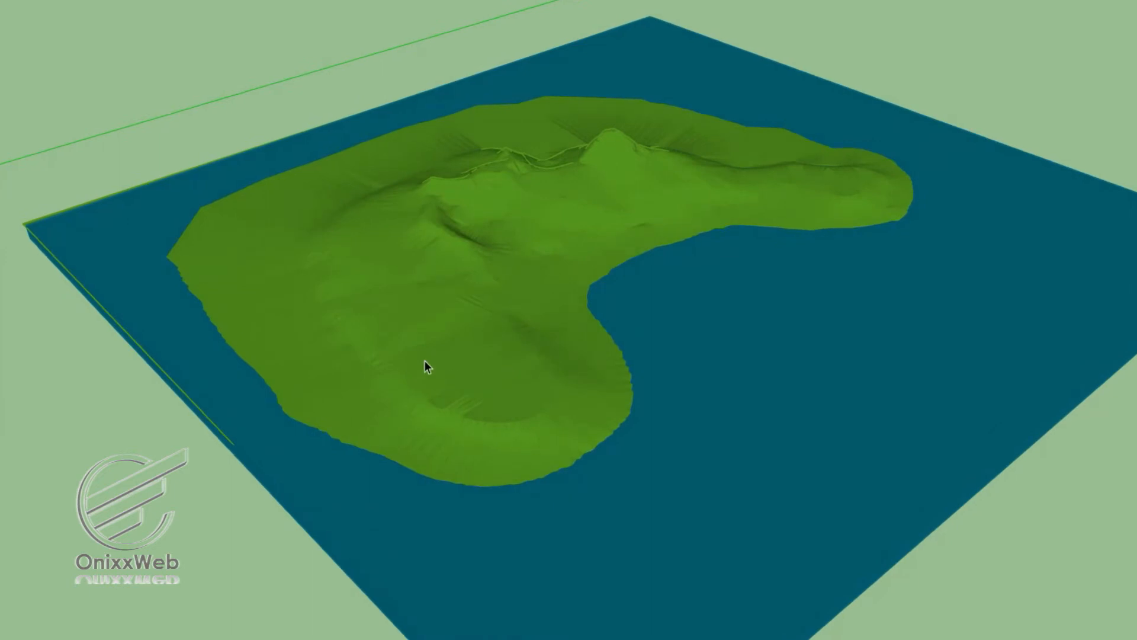
scroll(426, 366, "down", 3)
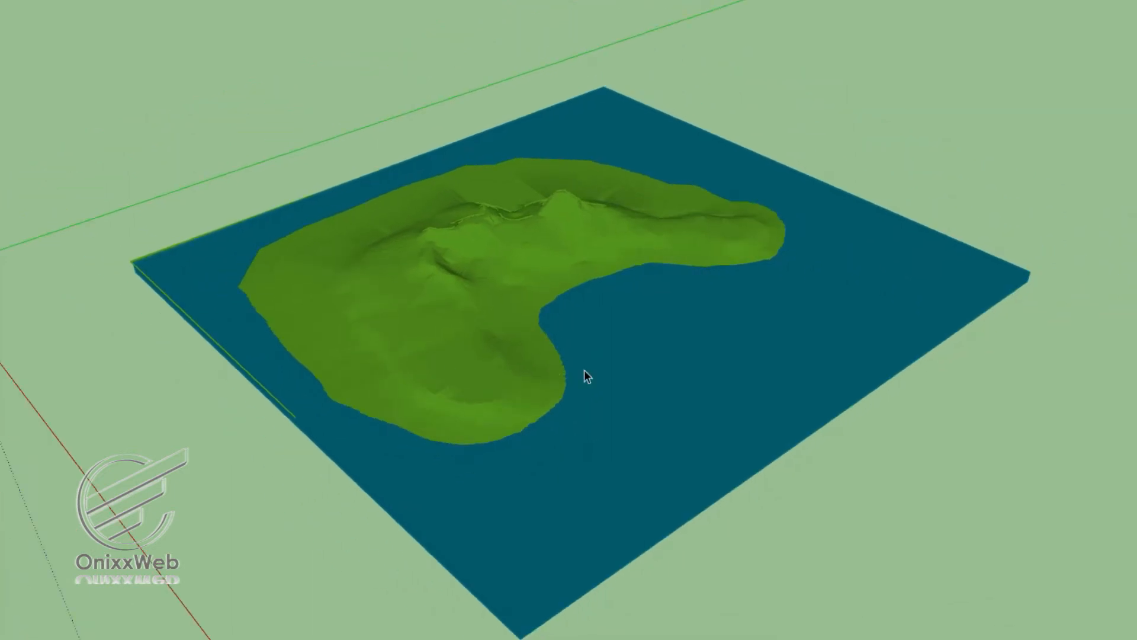